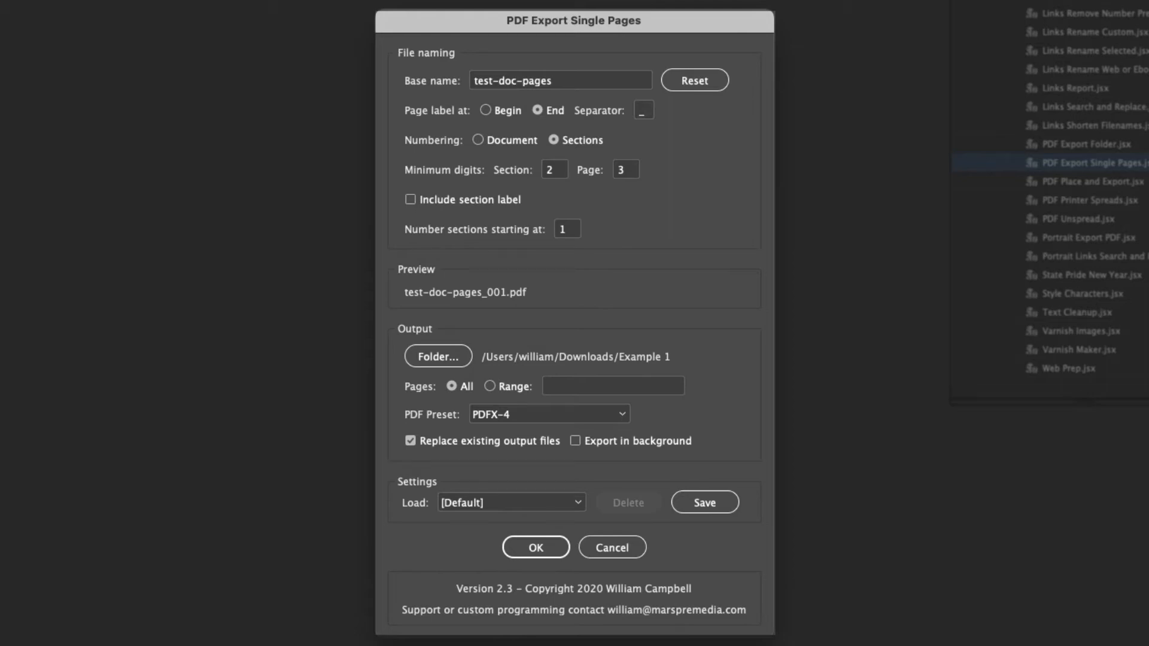
- Close the current export settings, display the available scripts and run PDF Export Single Pages.jsx on the document
left_click(606, 555)
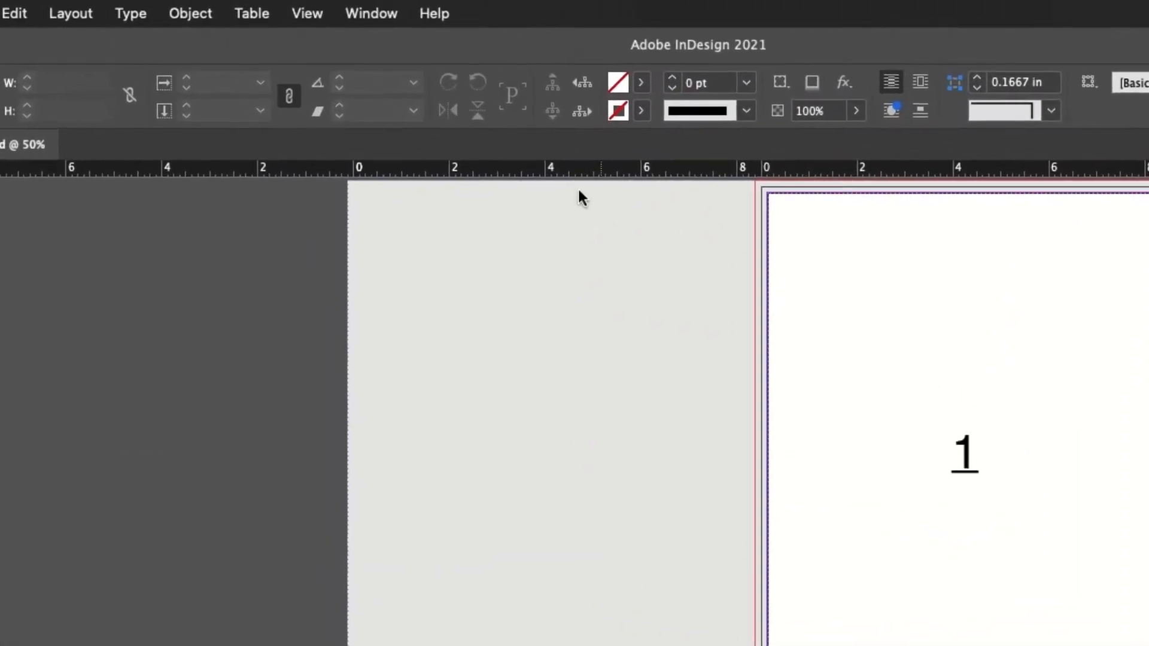
left_click(361, 14)
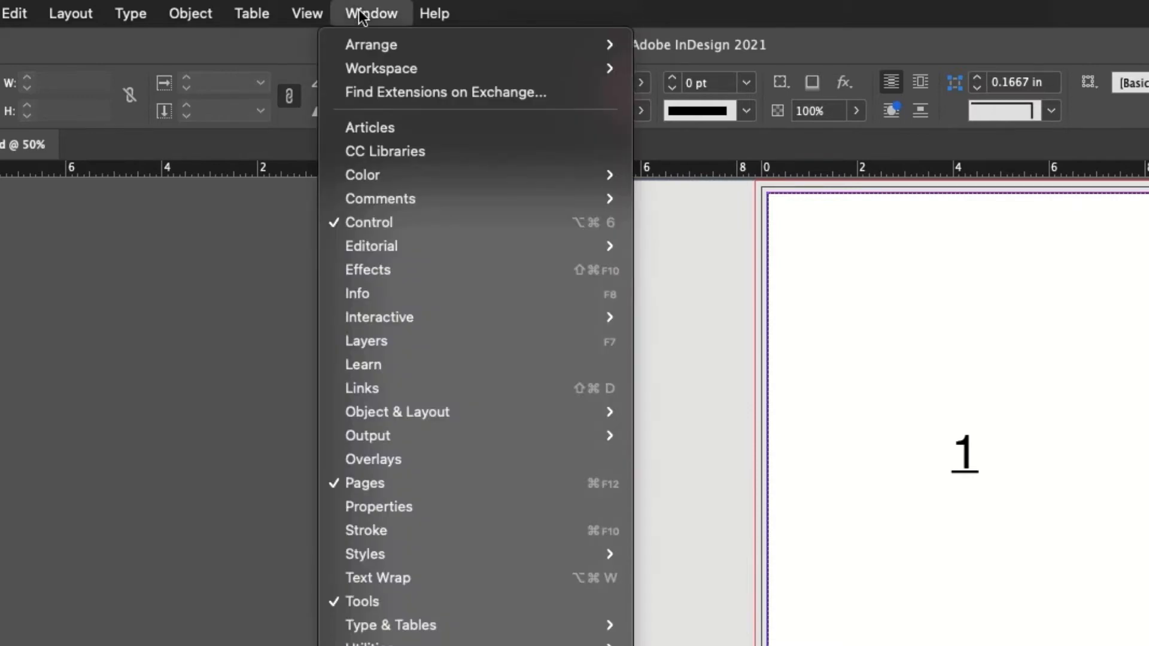
mouse_move(475, 457)
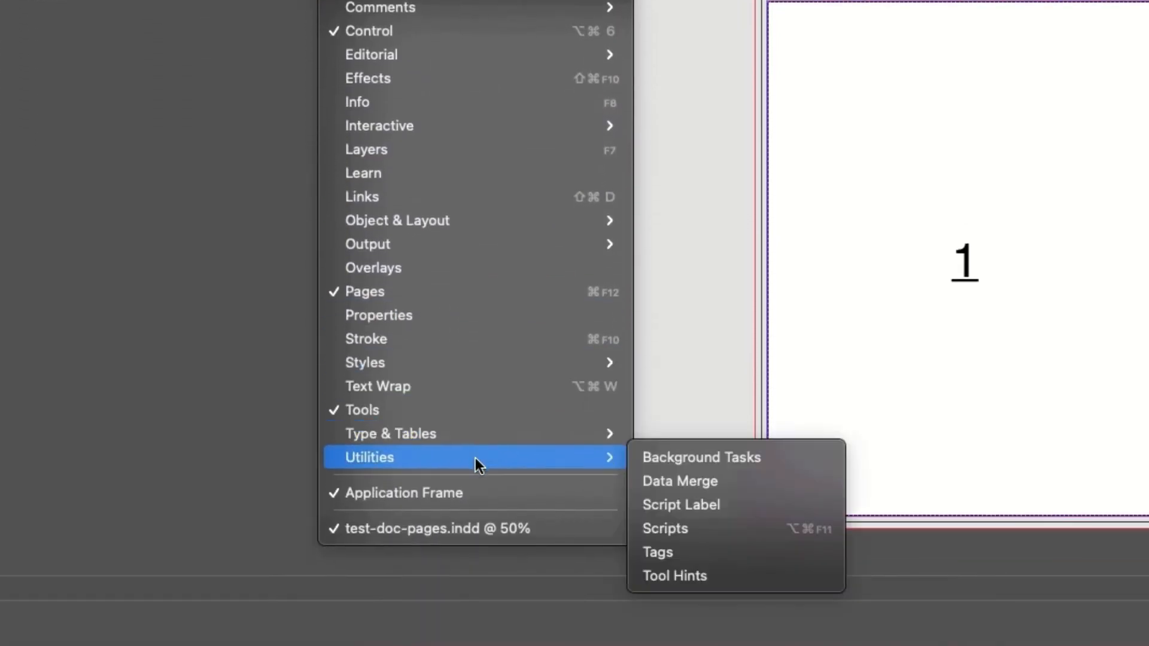
left_click(715, 531)
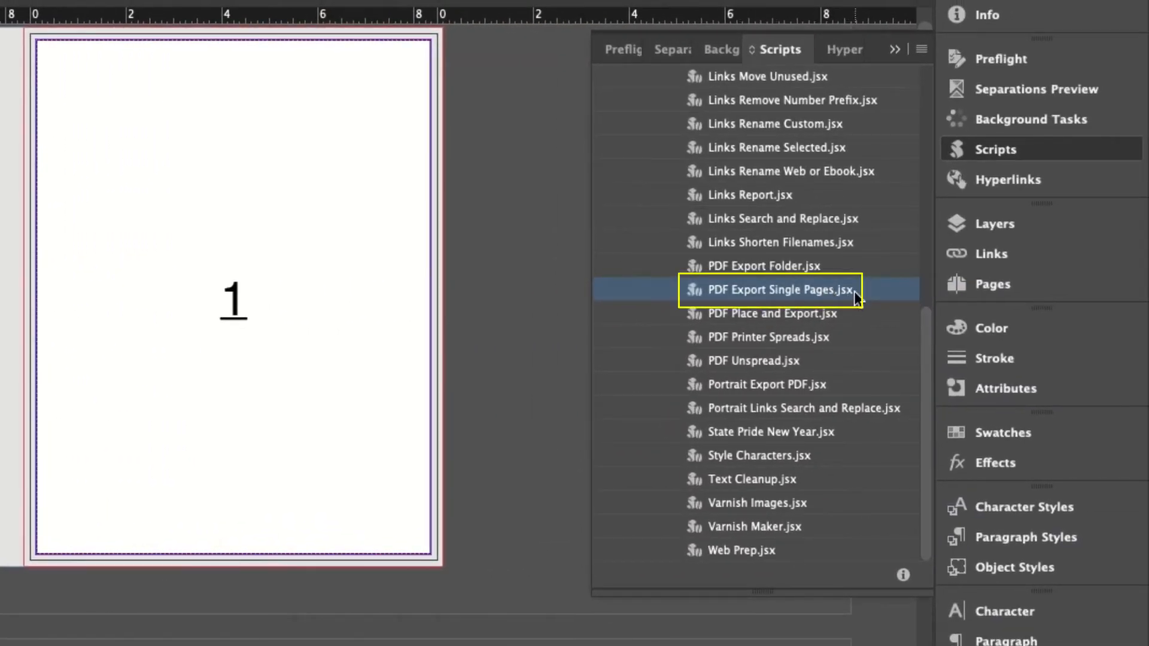
double_click(767, 288)
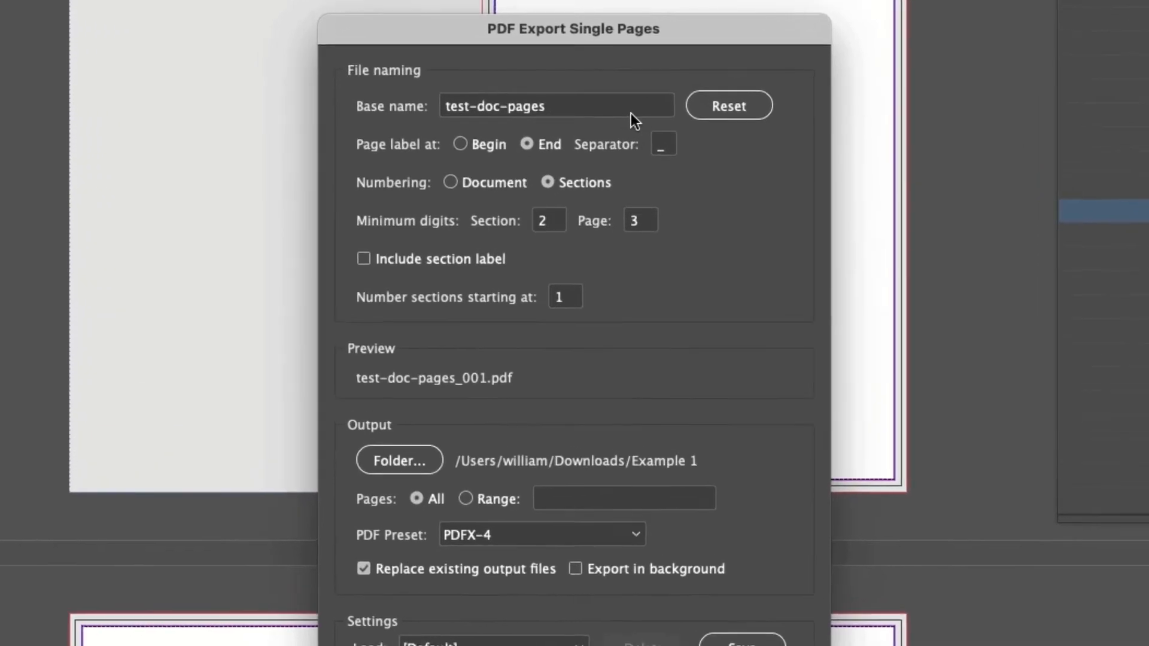
- Try placing the page label at Begin and numbering by Document, and restore End and Sections
left_click(613, 77)
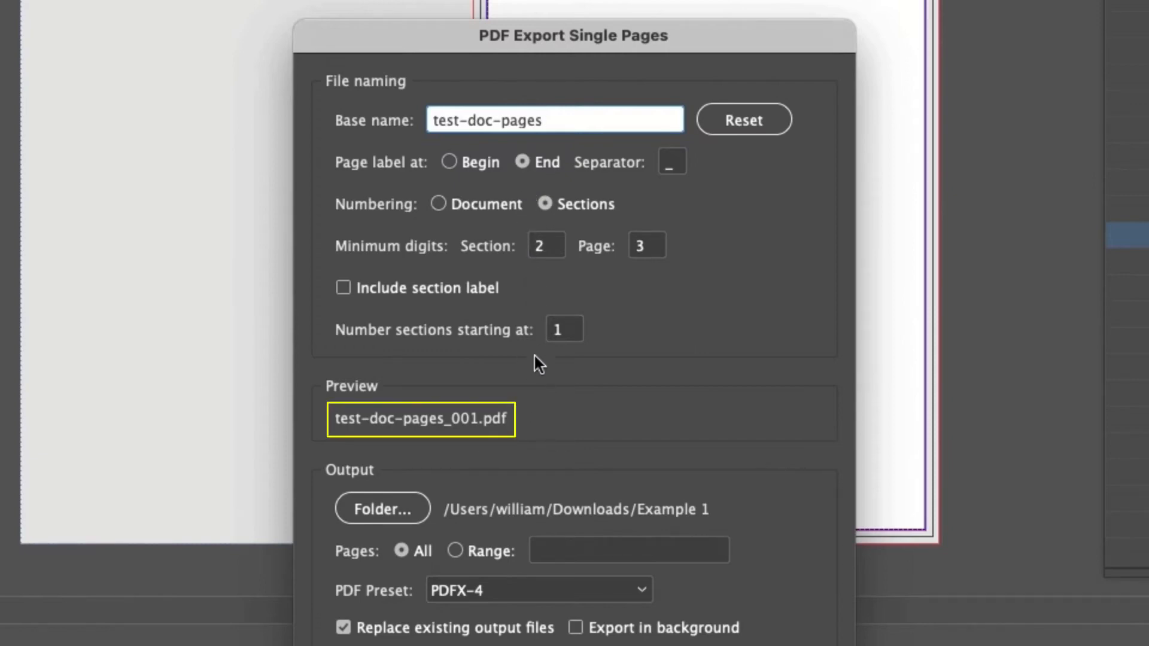
left_click(477, 160)
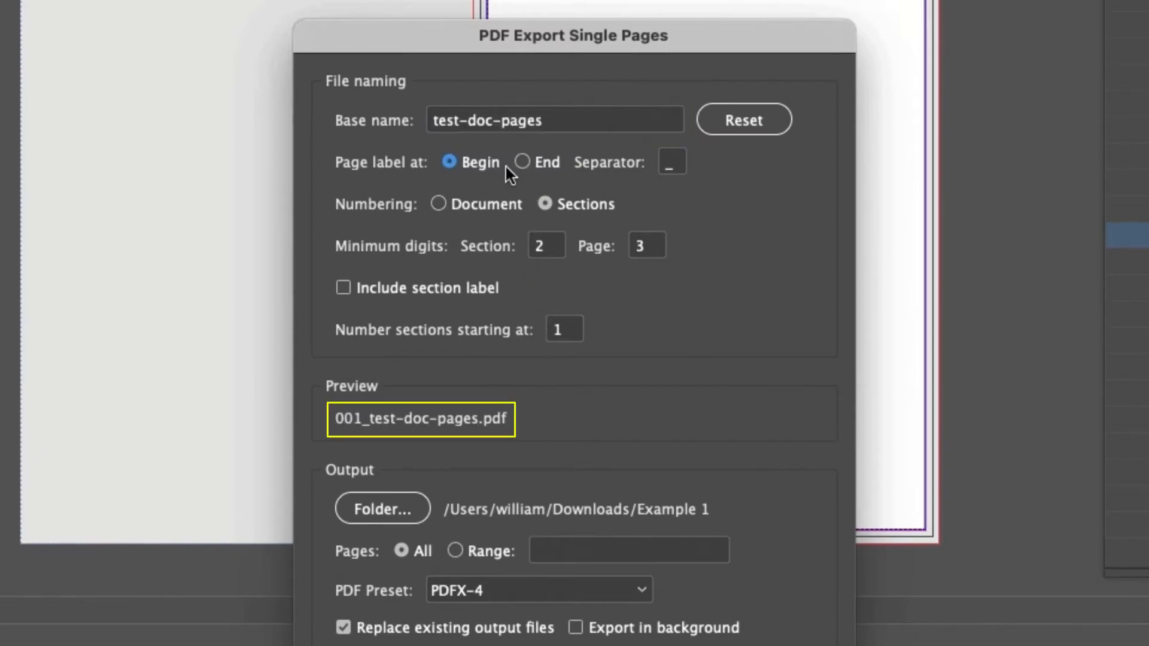
left_click(536, 171)
left_click(492, 161)
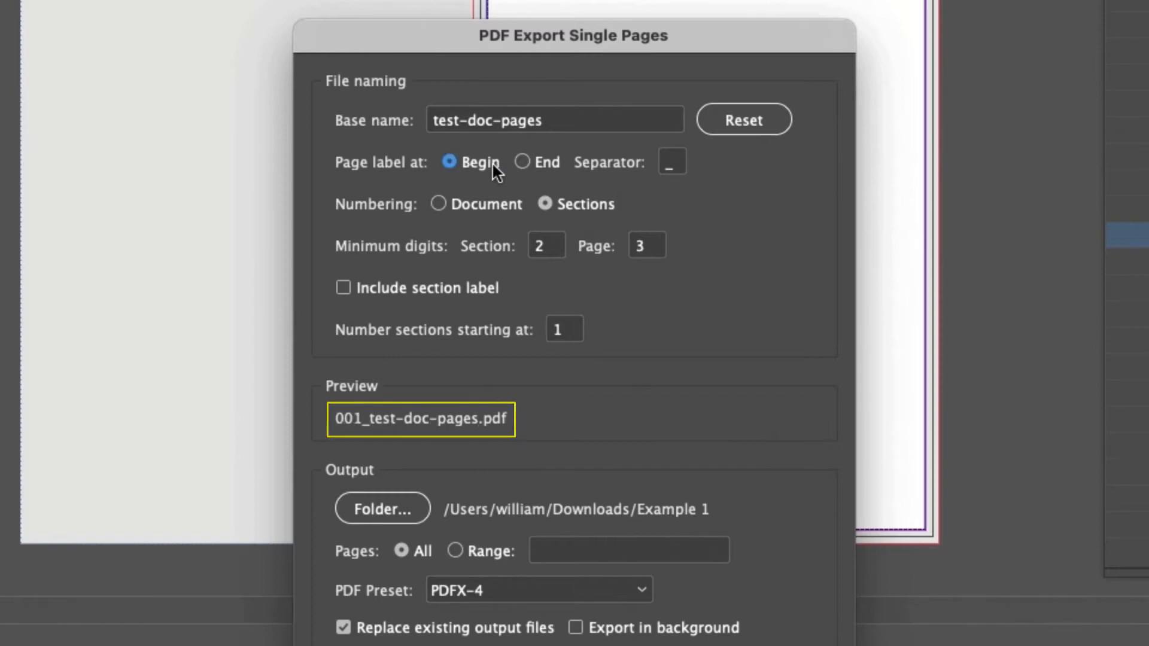
left_click(522, 168)
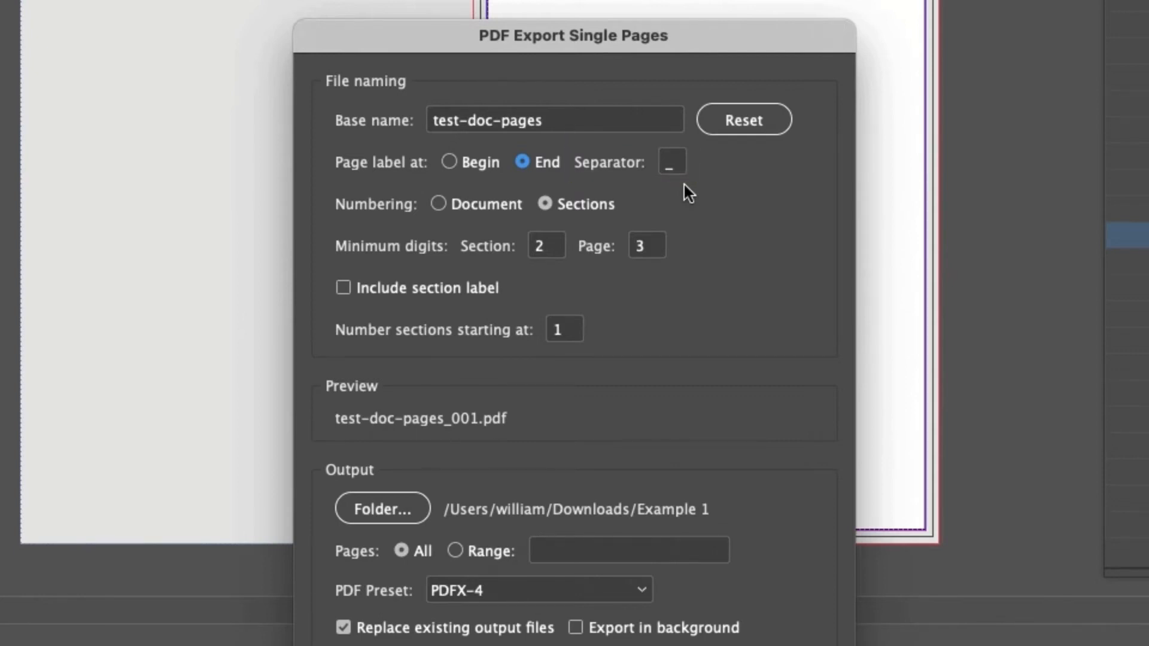
left_click(468, 203)
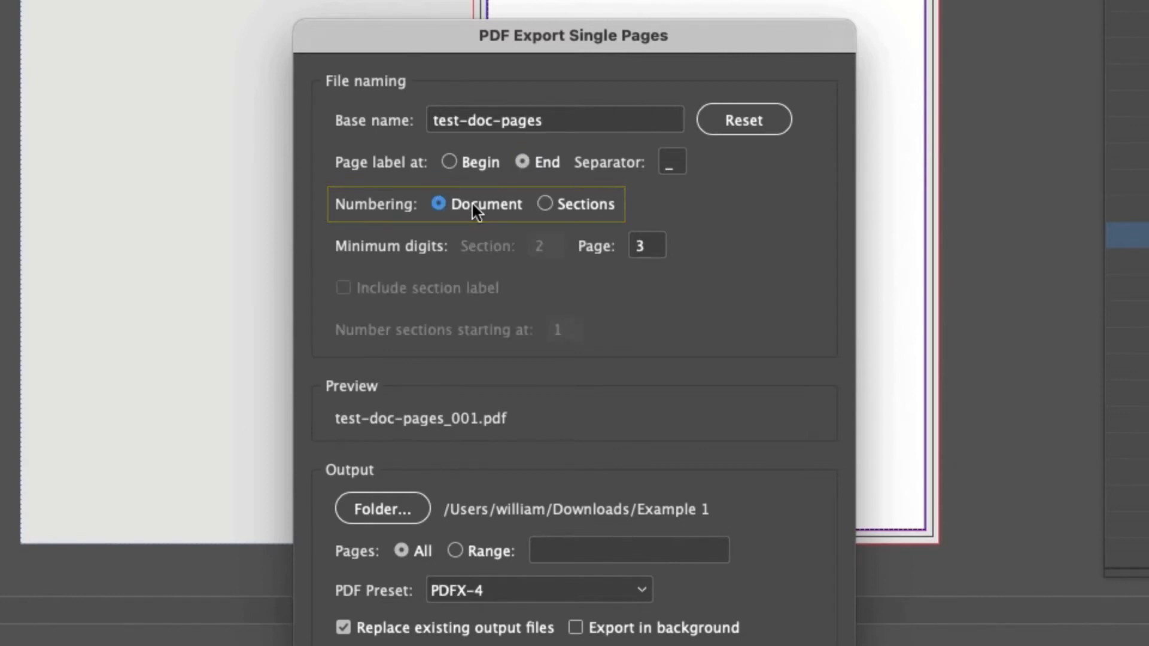
left_click(565, 210)
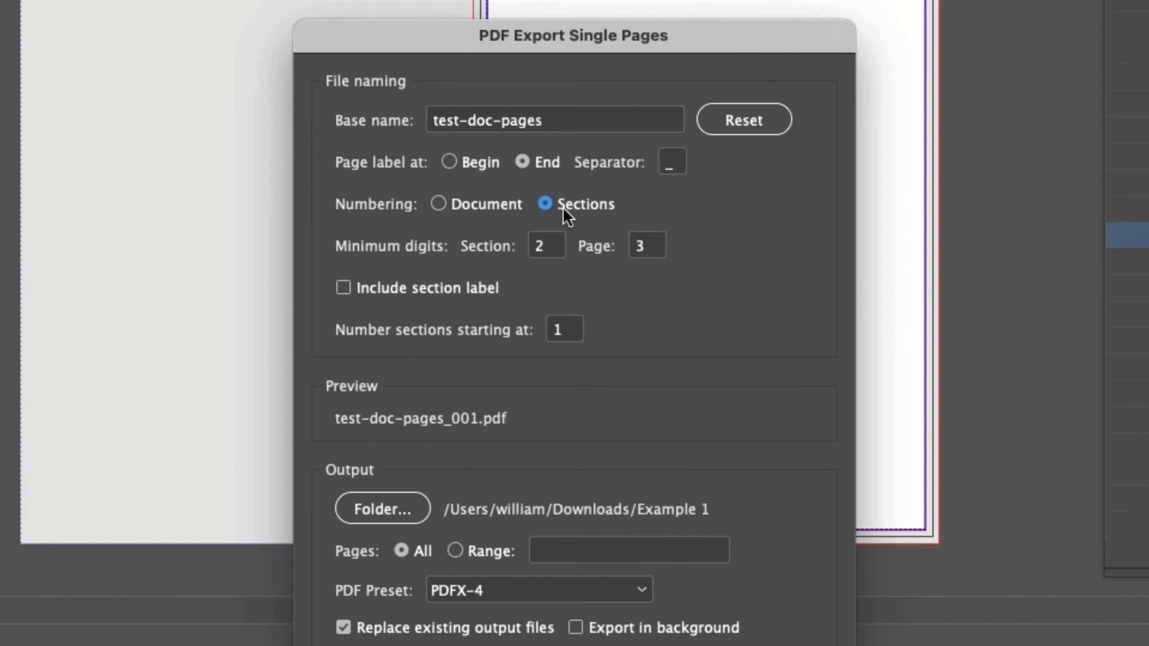
- Try minimum page digits of 5 and 2 for the output file names, and restore 3
left_click(551, 245)
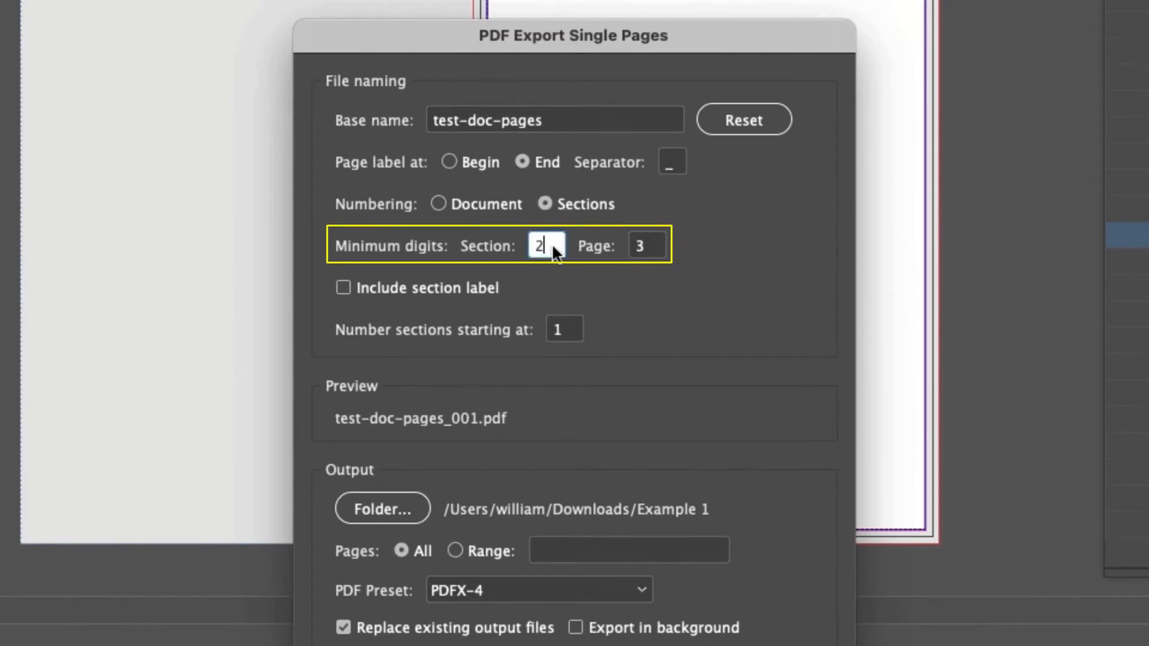
left_click(652, 241)
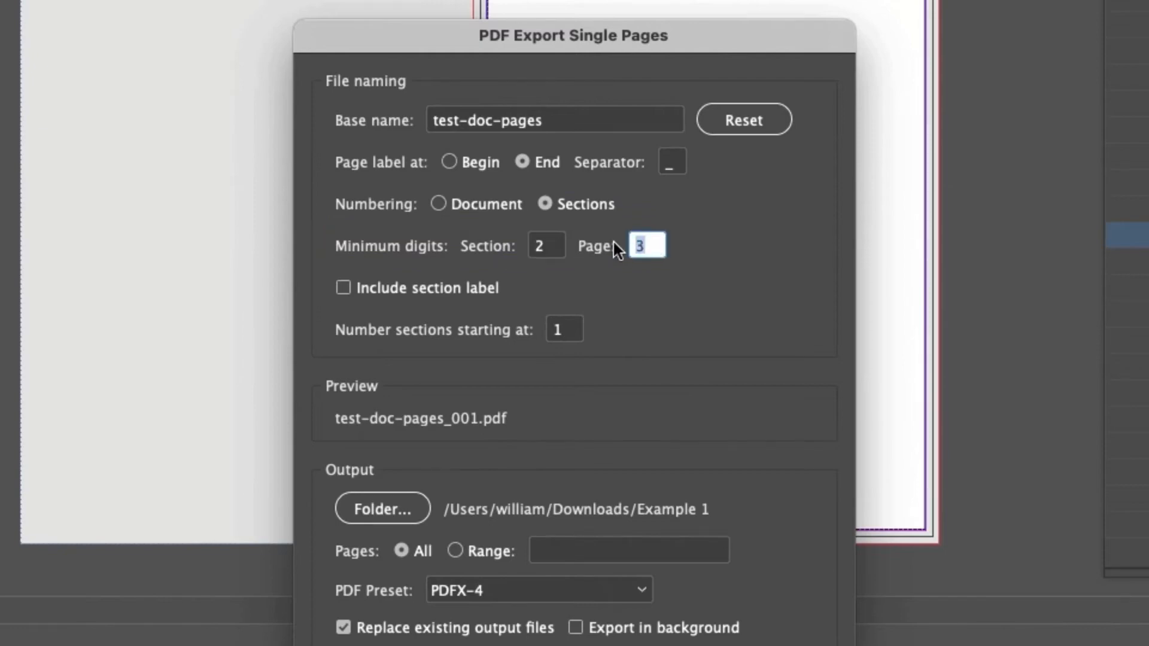
type("5")
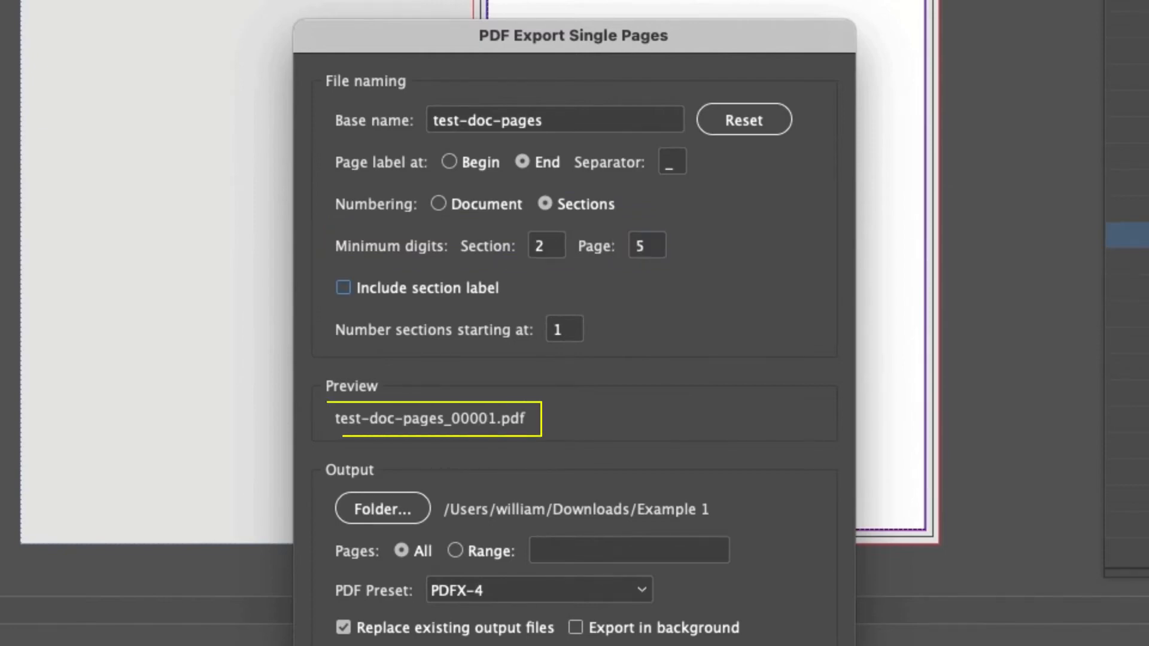
type("2")
key("Tab")
left_click(632, 246)
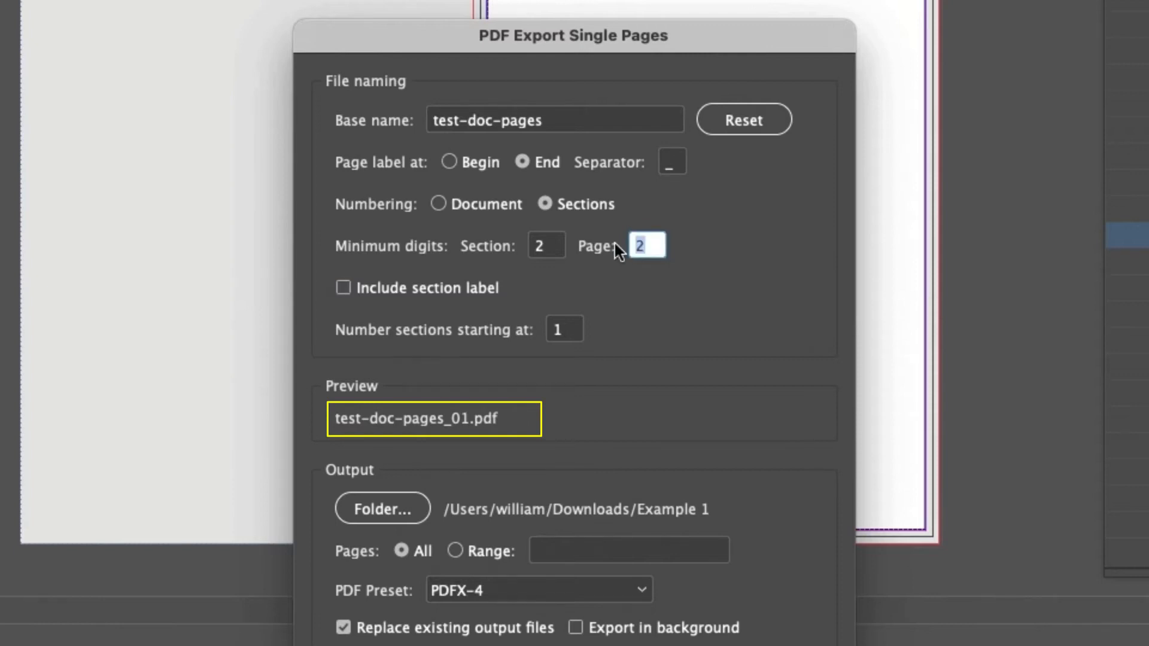
type("3")
key("Tab")
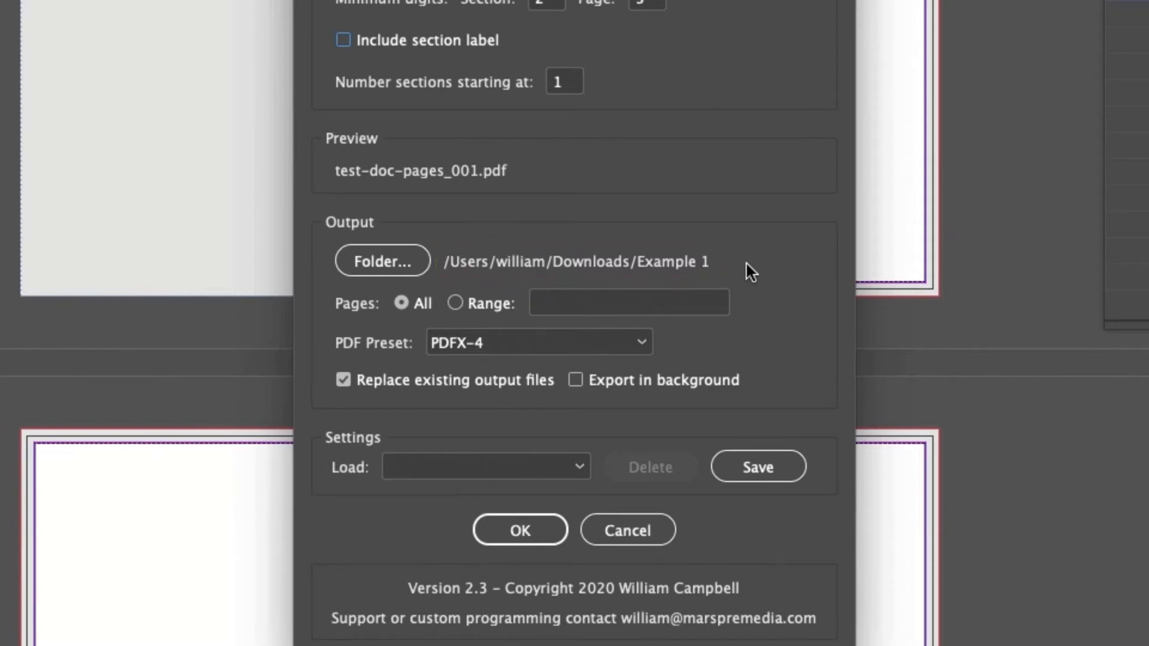
- Browse the parent locations available for the output folder, and cancel the folder selection
left_click(417, 258)
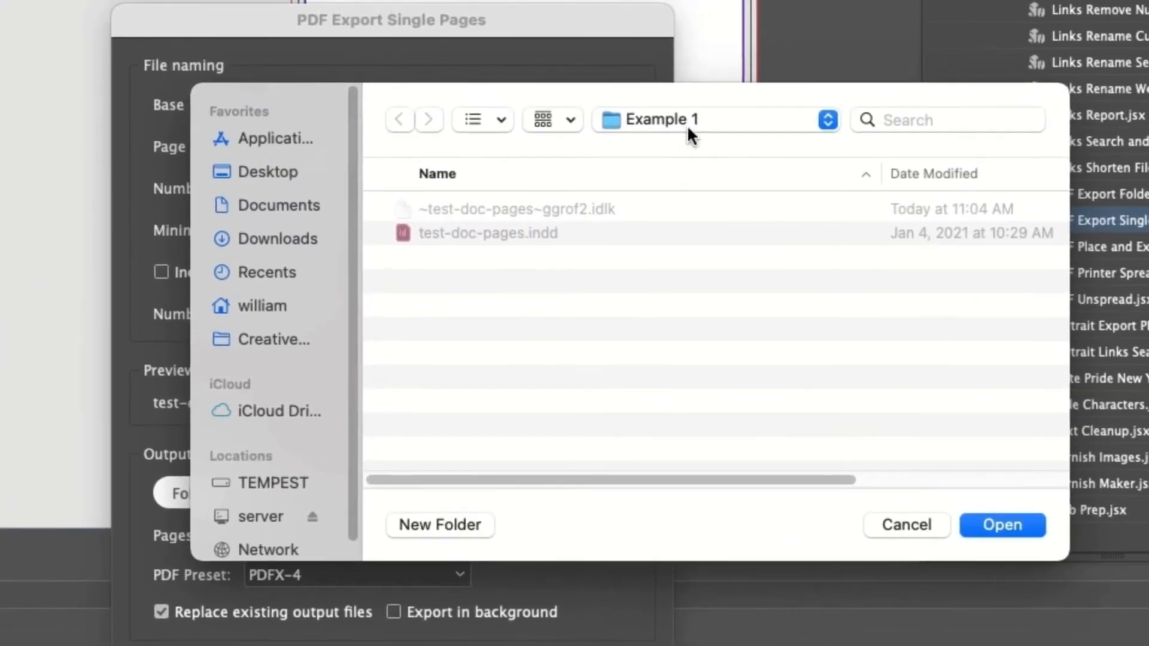
left_click(688, 124)
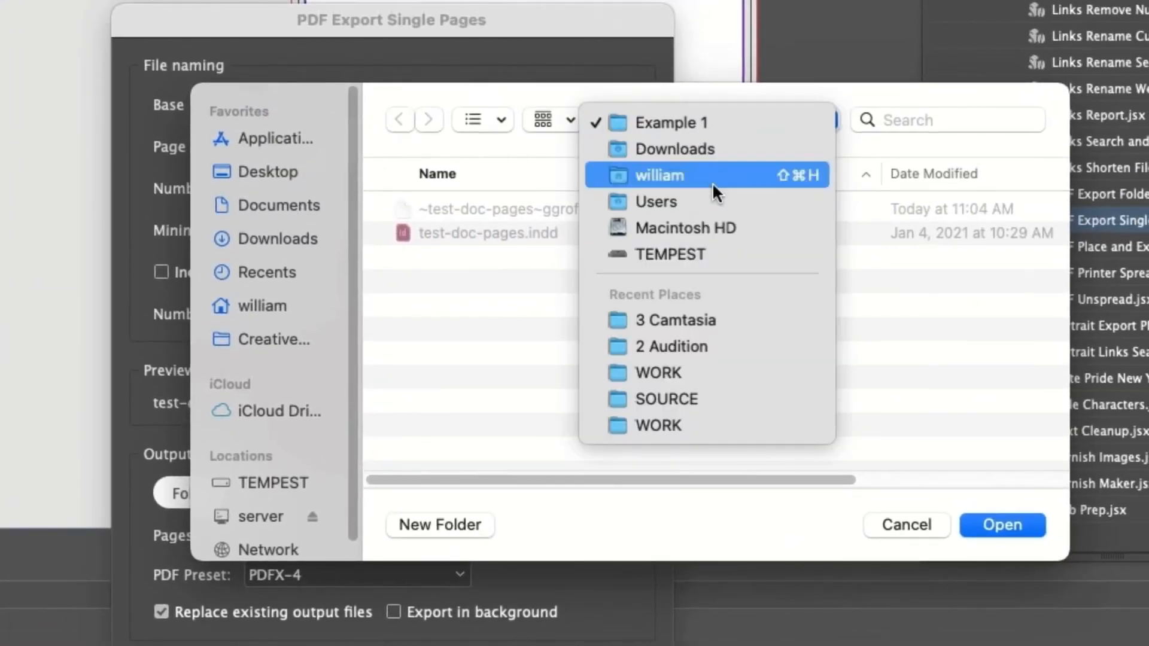
left_click(729, 125)
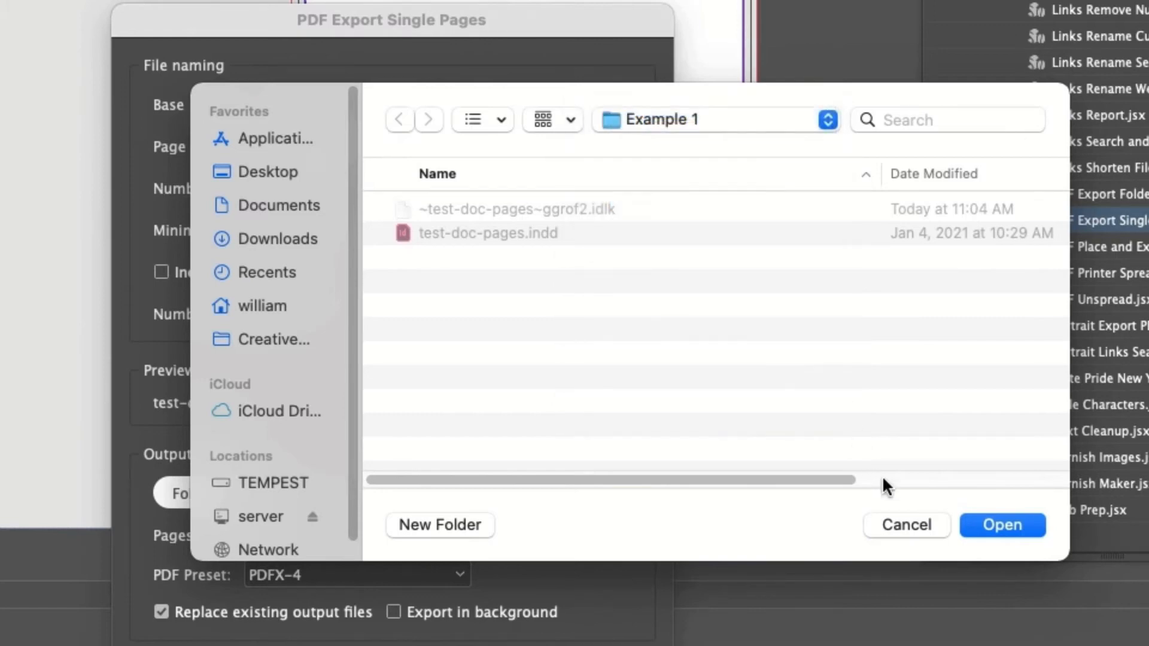
left_click(902, 525)
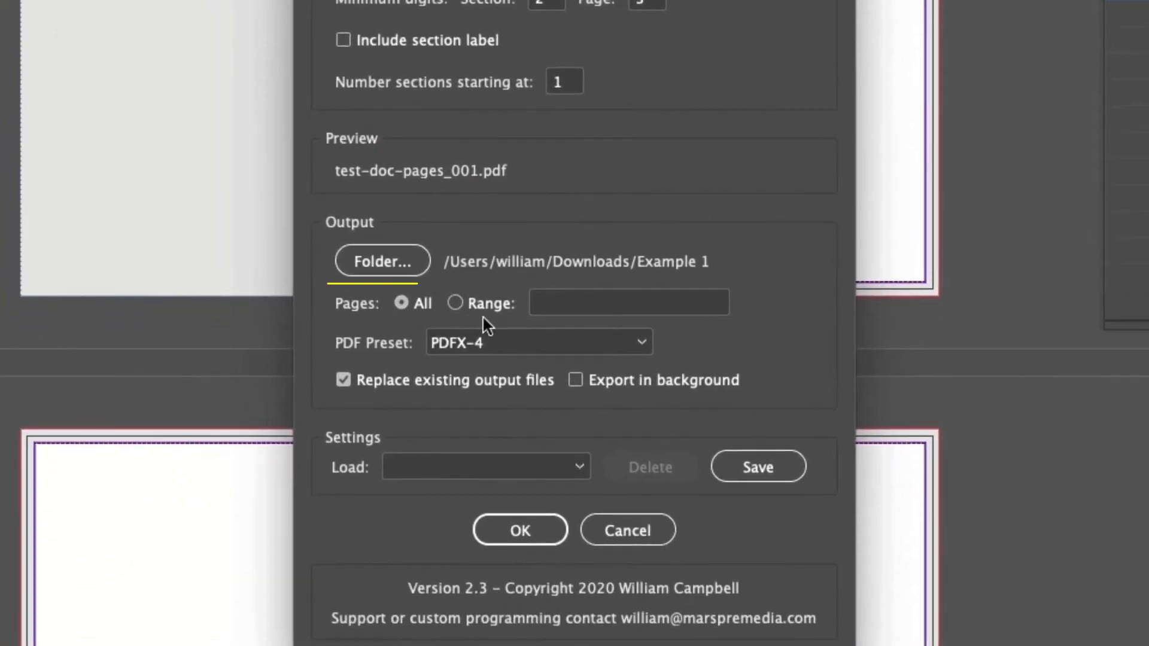
- Export all pages as single PDFs to the Example 1 folder with the PDFX-4 preset, replacing existing files and with background export off
left_click(558, 304)
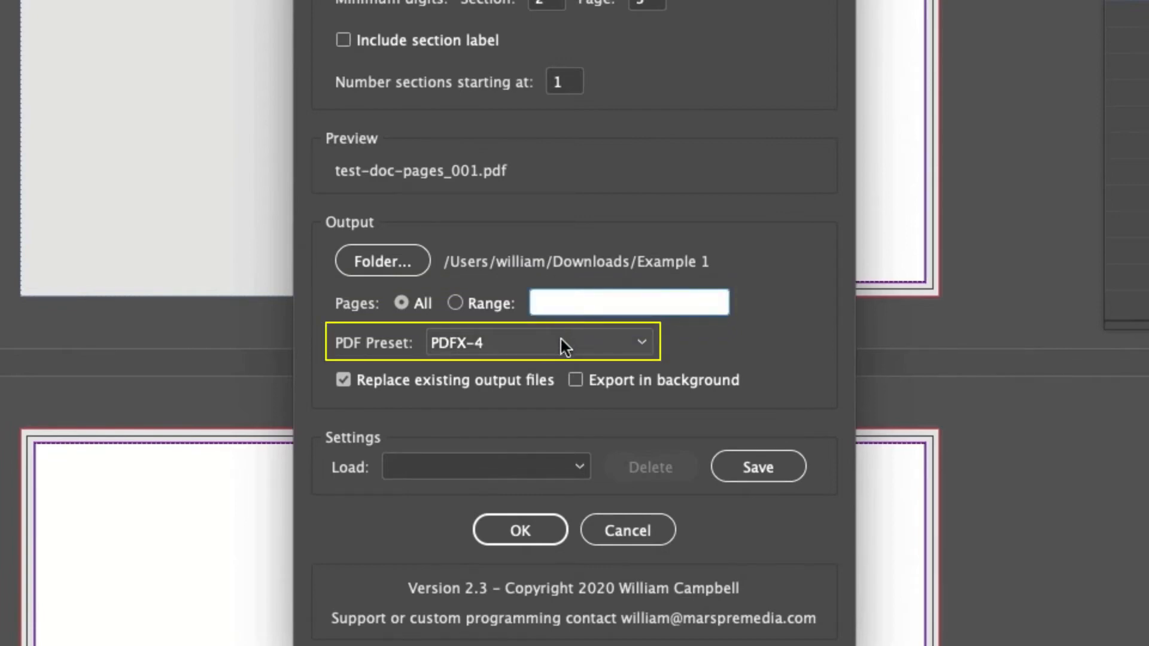
left_click(515, 389)
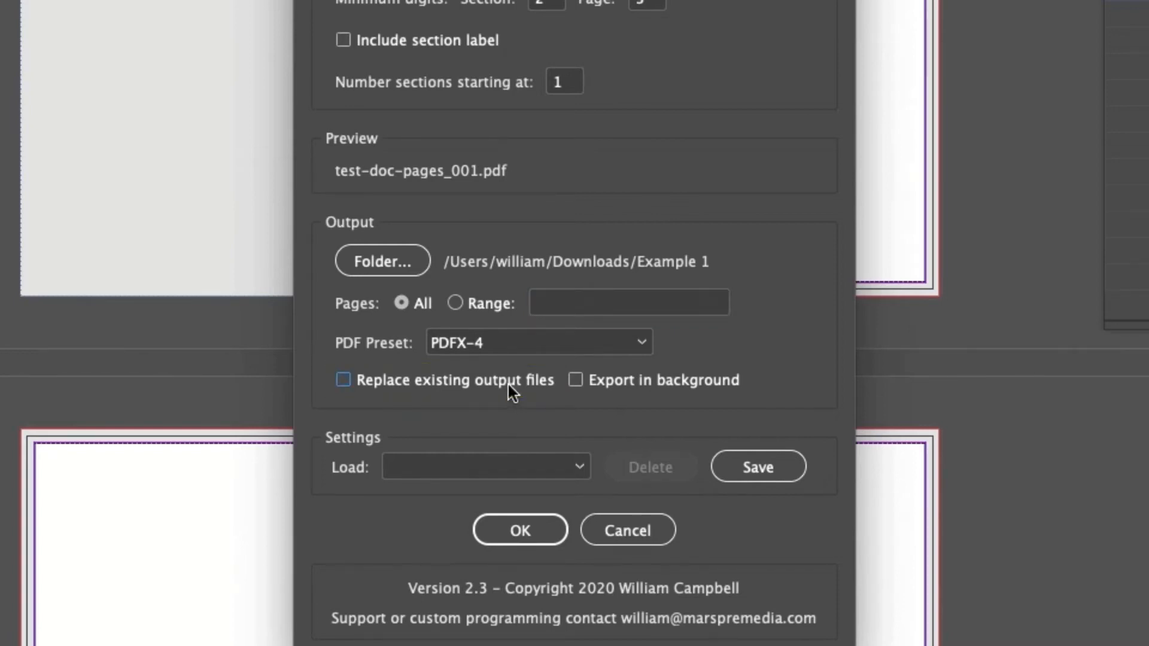
left_click(507, 383)
left_click(619, 380)
left_click(624, 382)
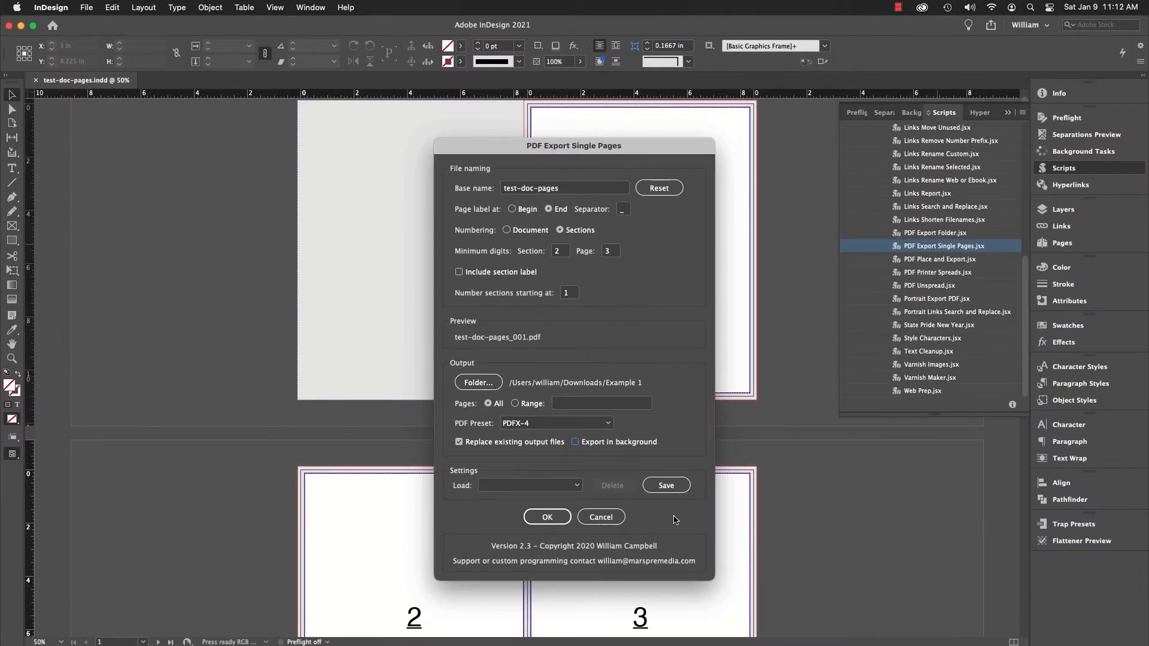
left_click(538, 518)
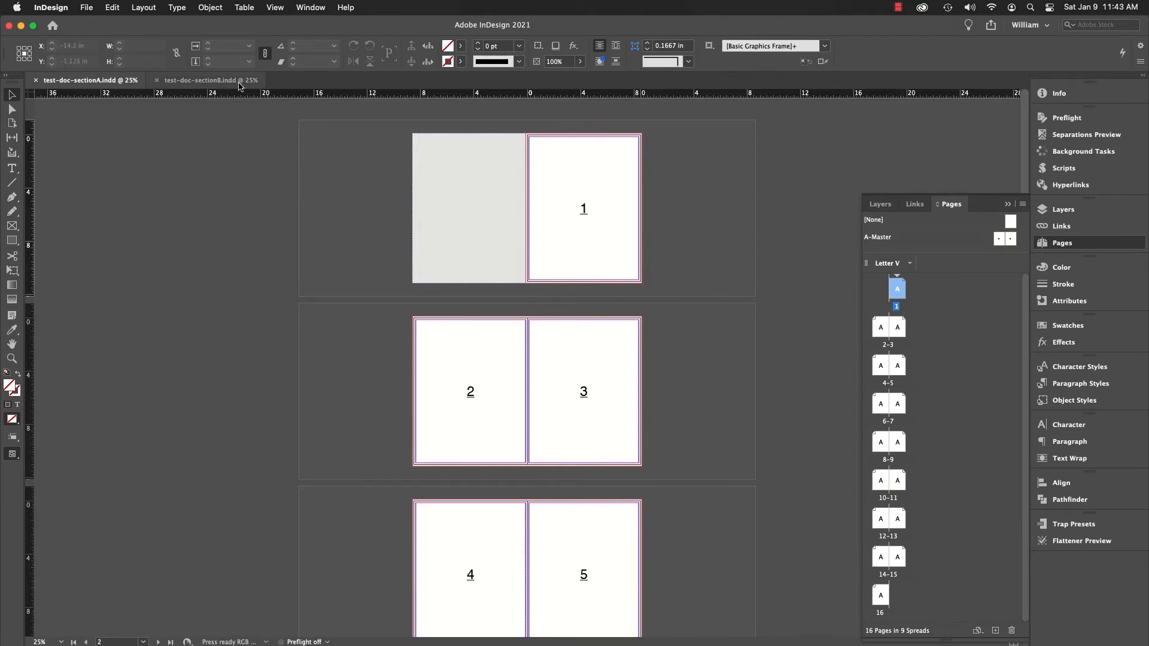
- Check the starting page number in the numbering and section options for the first page of test-doc-sectionB.indd
left_click(220, 82)
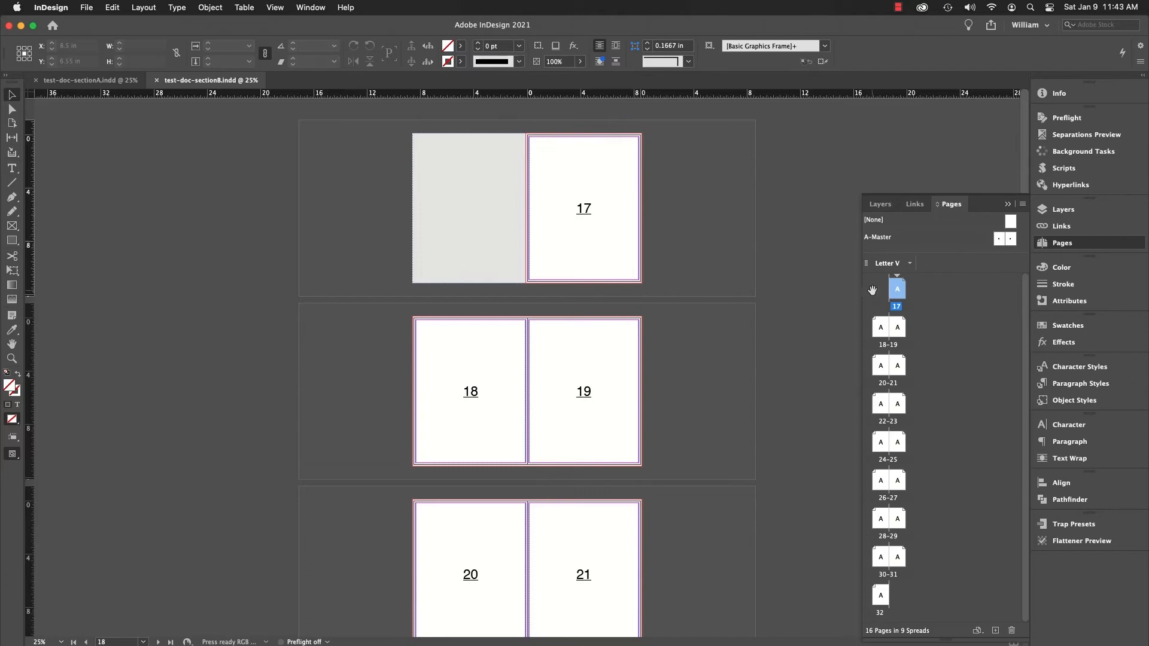
right_click(896, 297)
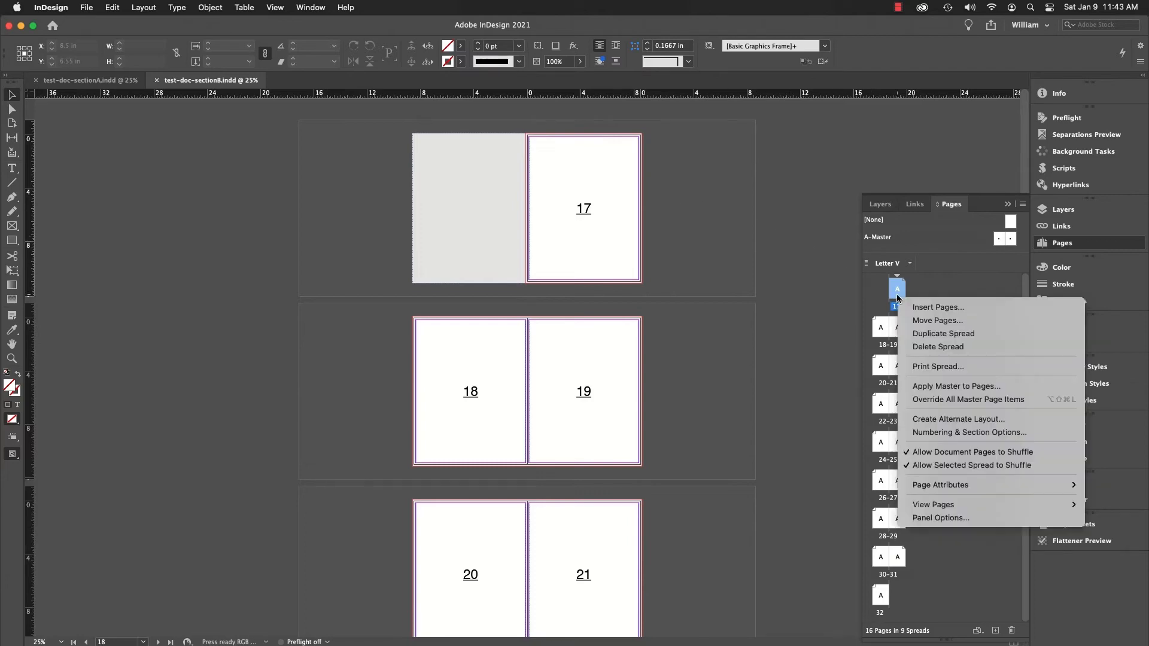
left_click(925, 435)
left_click(585, 278)
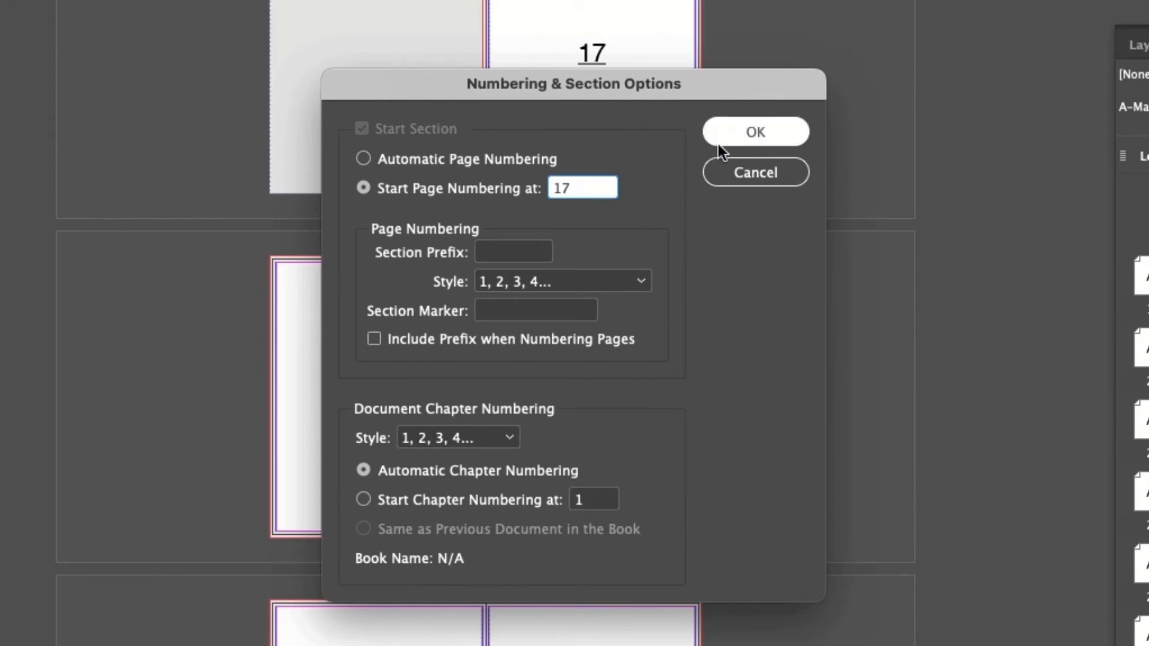
left_click(754, 129)
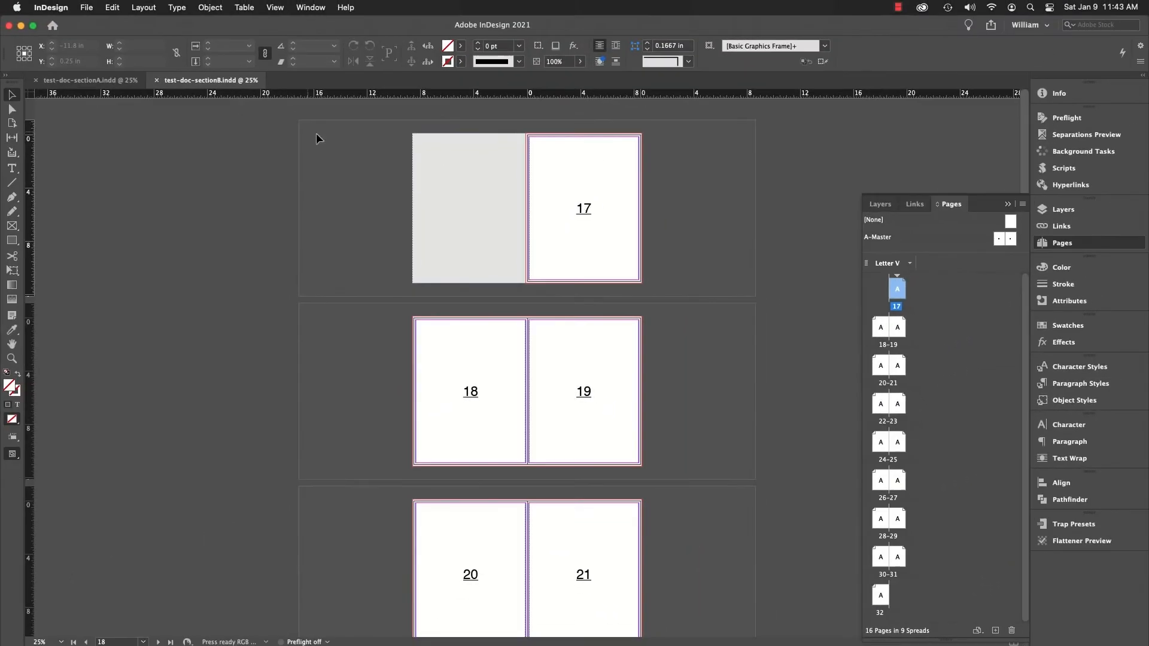
- Export test-doc-sectionA.indd with PDF Export Single Pages, removing the section suffix from the base name
left_click(119, 85)
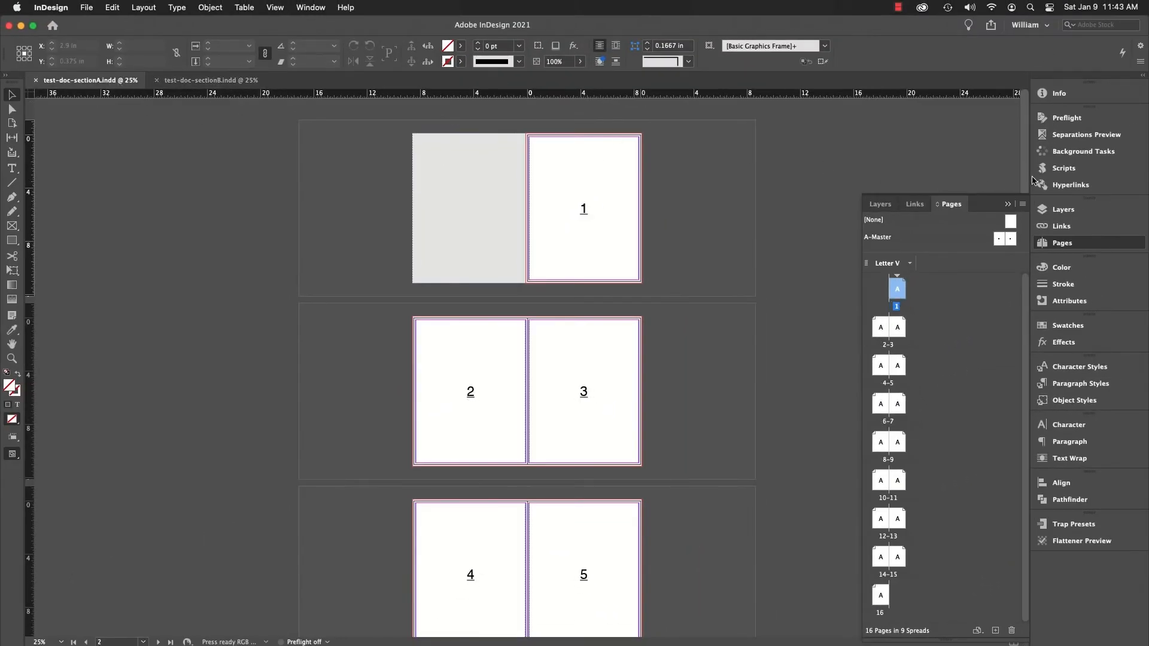
left_click(1086, 173)
double_click(968, 246)
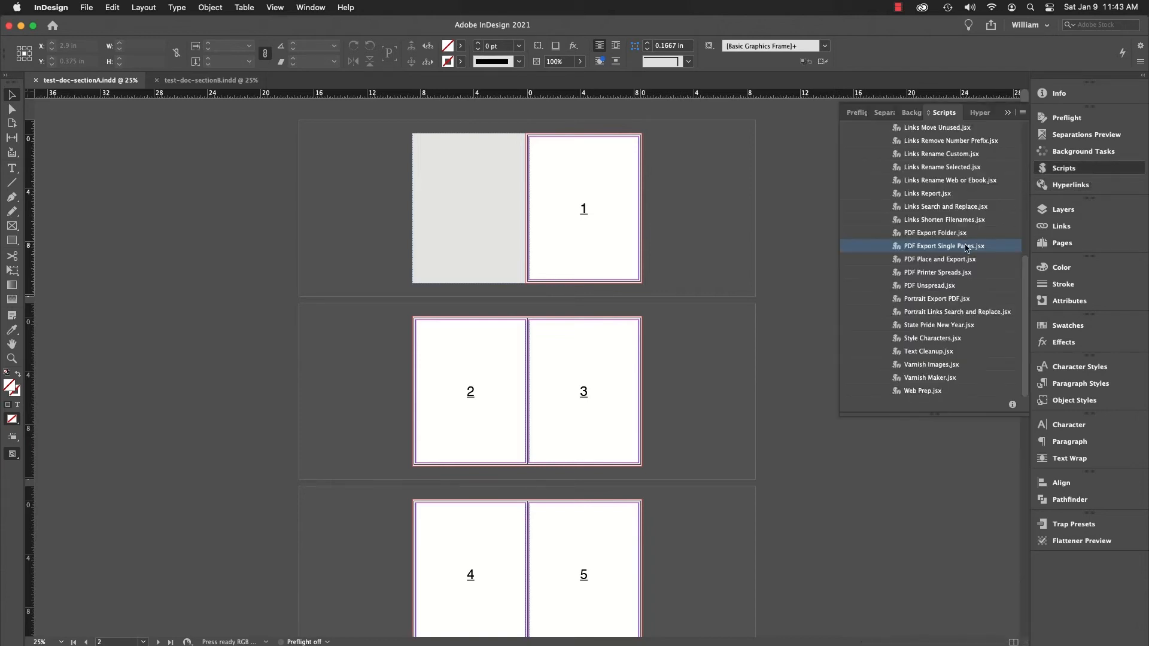
left_click(584, 191)
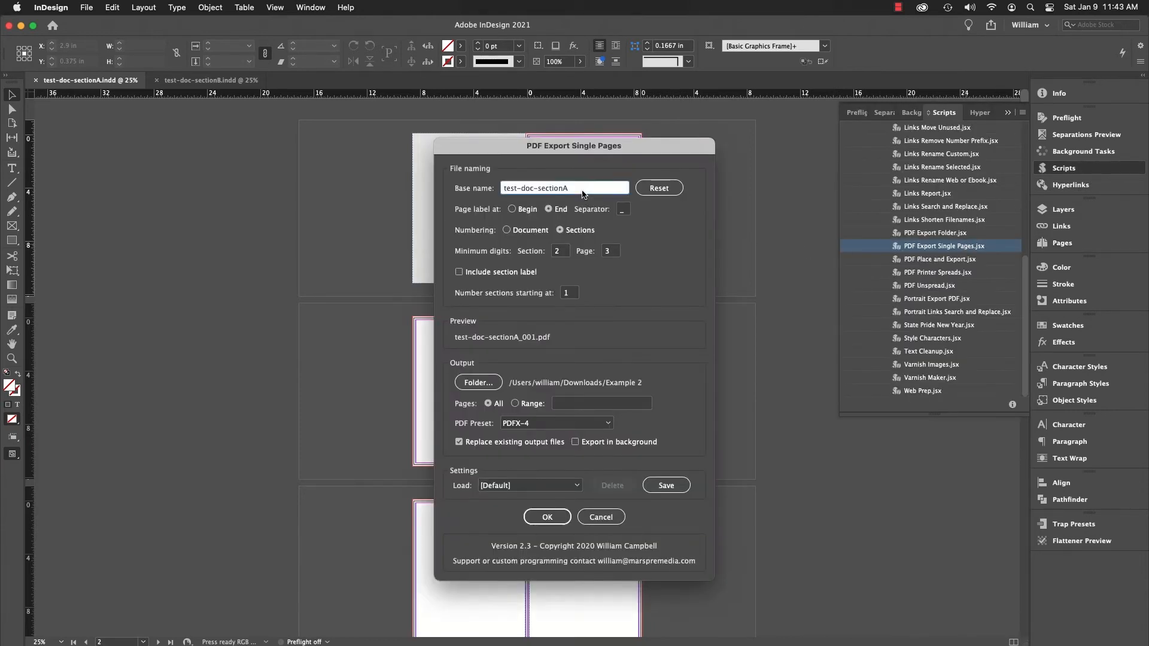
key("BackSpace")
key("BackSpace")
key("BackSpace")
key("BackSpace")
key("BackSpace")
key("BackSpace")
key("BackSpace")
key("BackSpace")
key("BackSpace")
left_click(549, 520)
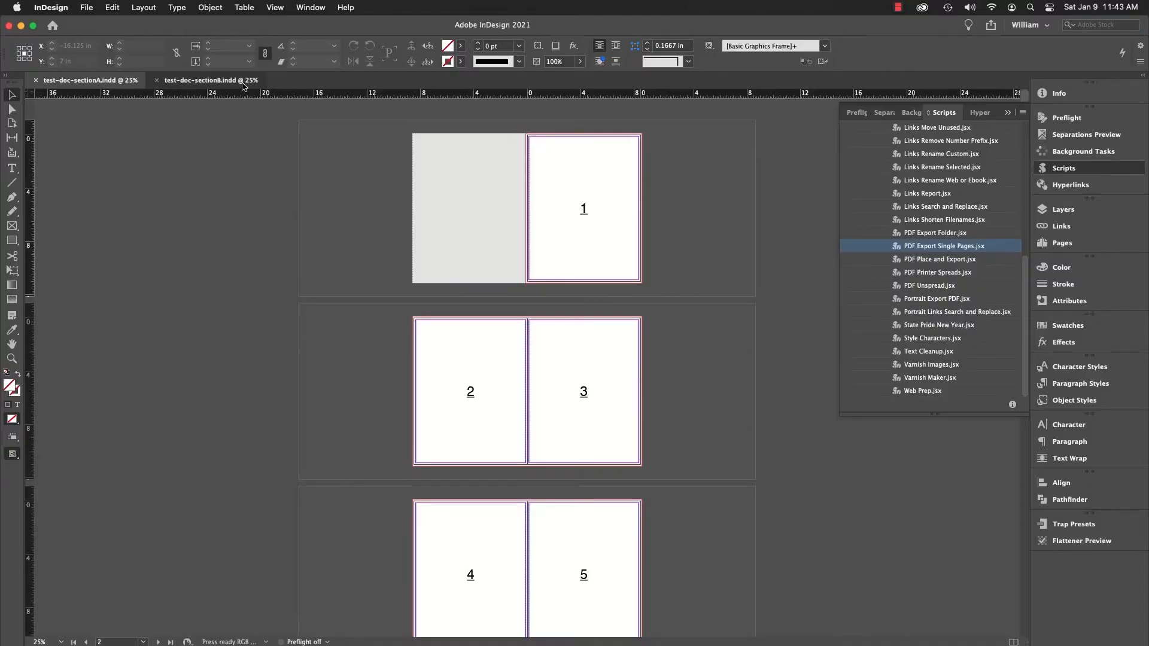
- Export test-doc-sectionB.indd as single-page PDFs to the Example 2 folder, shortening the base name to test-doc
left_click(243, 85)
double_click(941, 248)
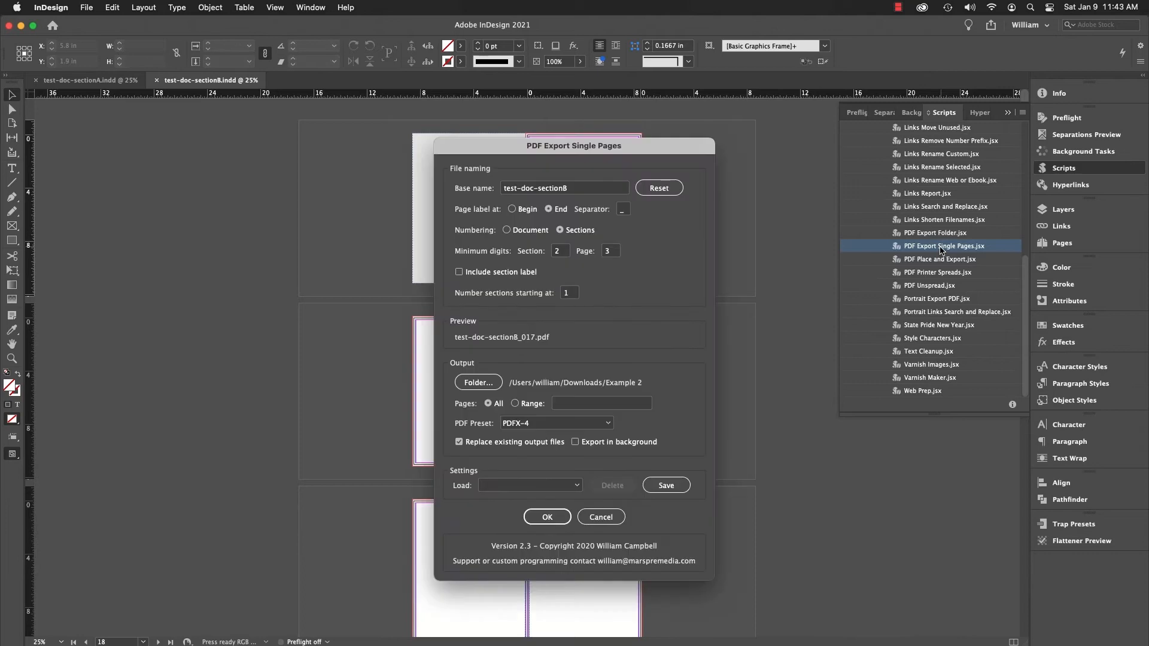
left_click(590, 190)
key("BackSpace")
key("BackSpace")
key("BackSpace")
key("BackSpace")
key("BackSpace")
key("BackSpace")
key("BackSpace")
key("BackSpace")
key("BackSpace")
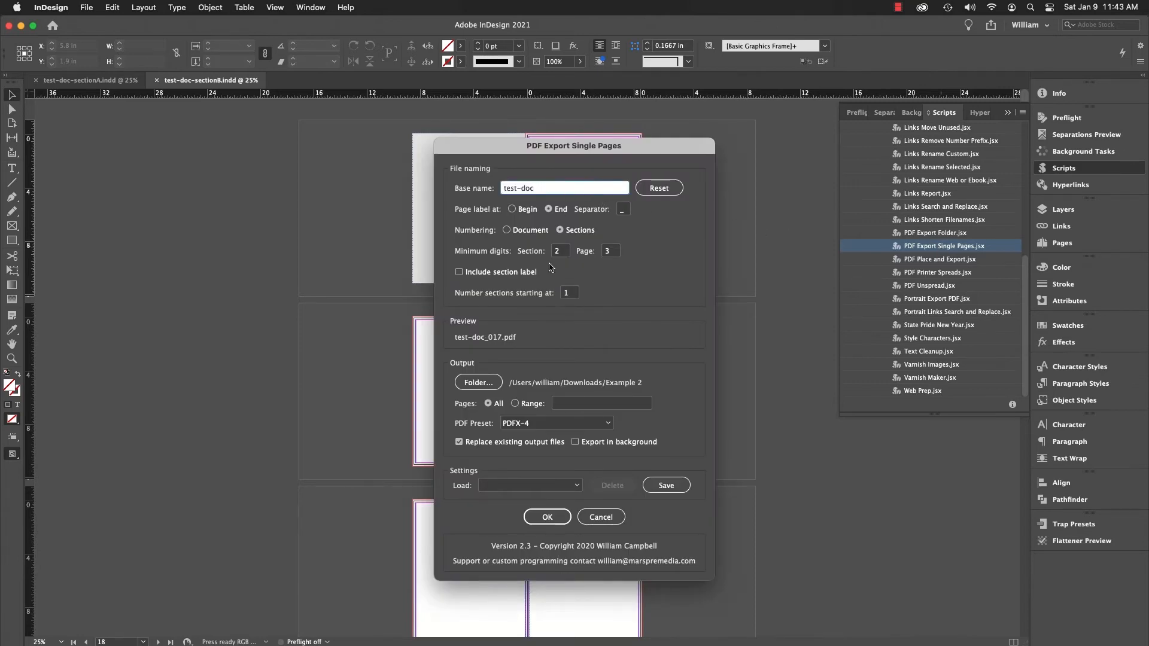
left_click(541, 516)
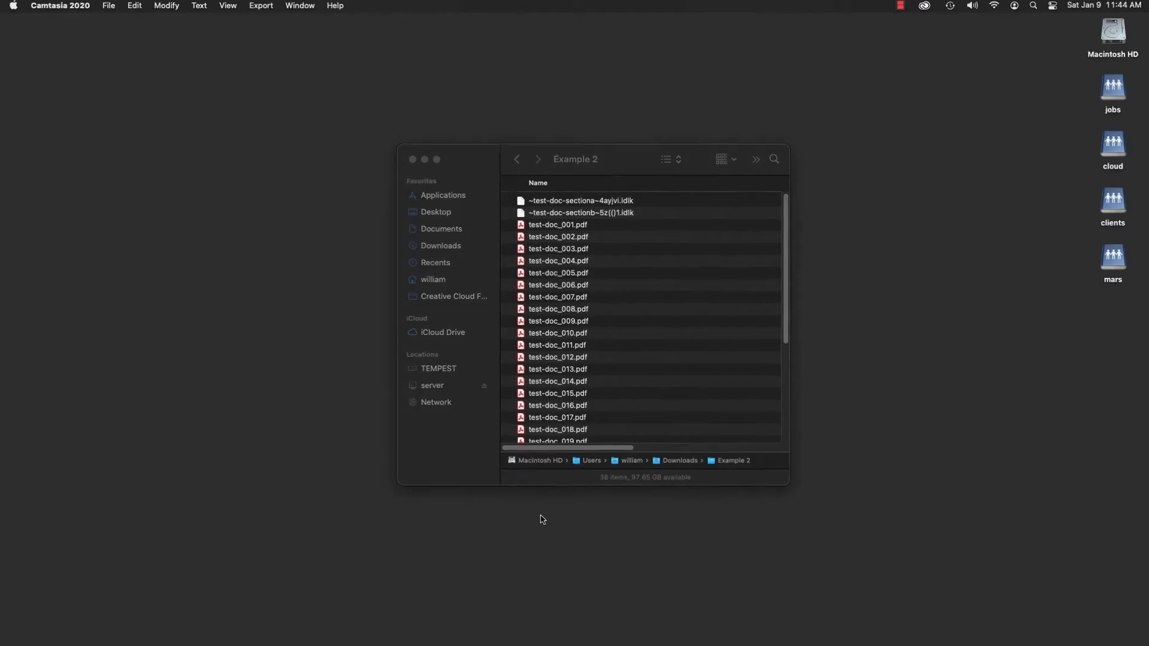
- In Finder, delete test-doc_001.pdf through test-doc_032.pdf from the Example 2 folder
scroll(791, 293, "down", 6)
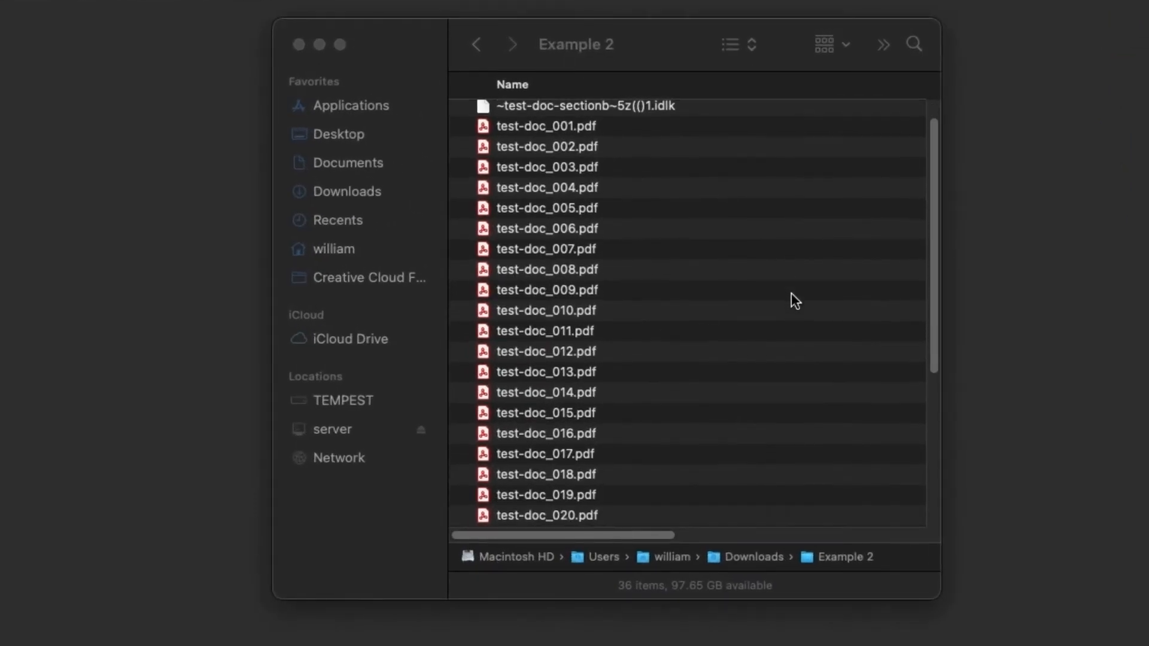
scroll(791, 296, "down", 3)
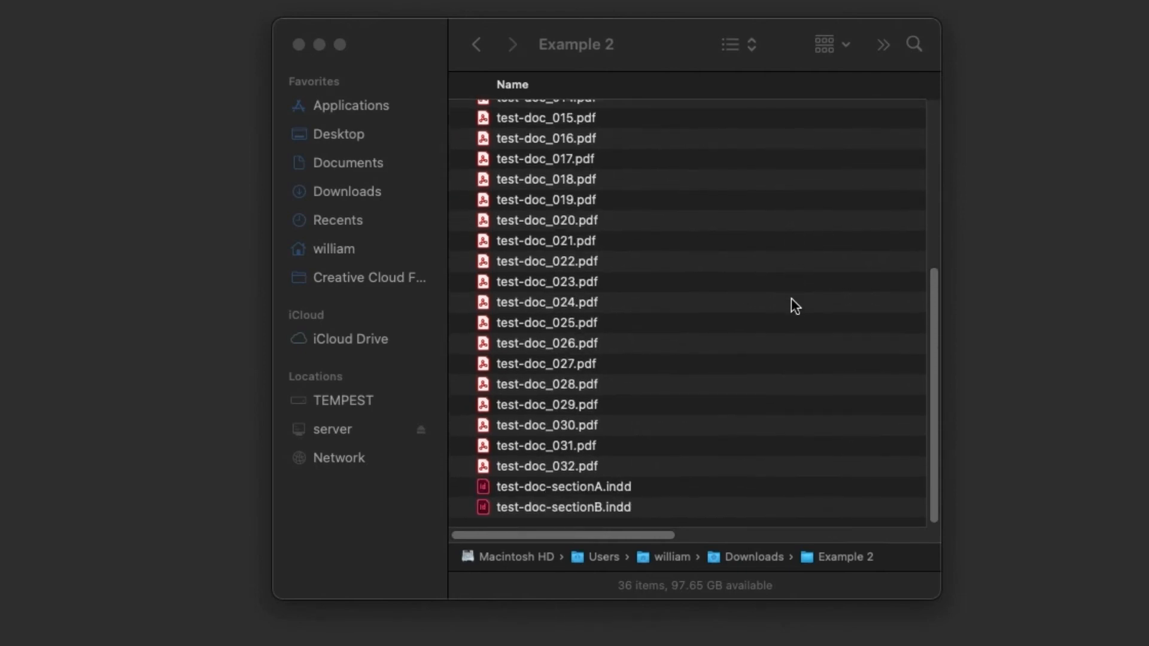
scroll(791, 298, "up", 6)
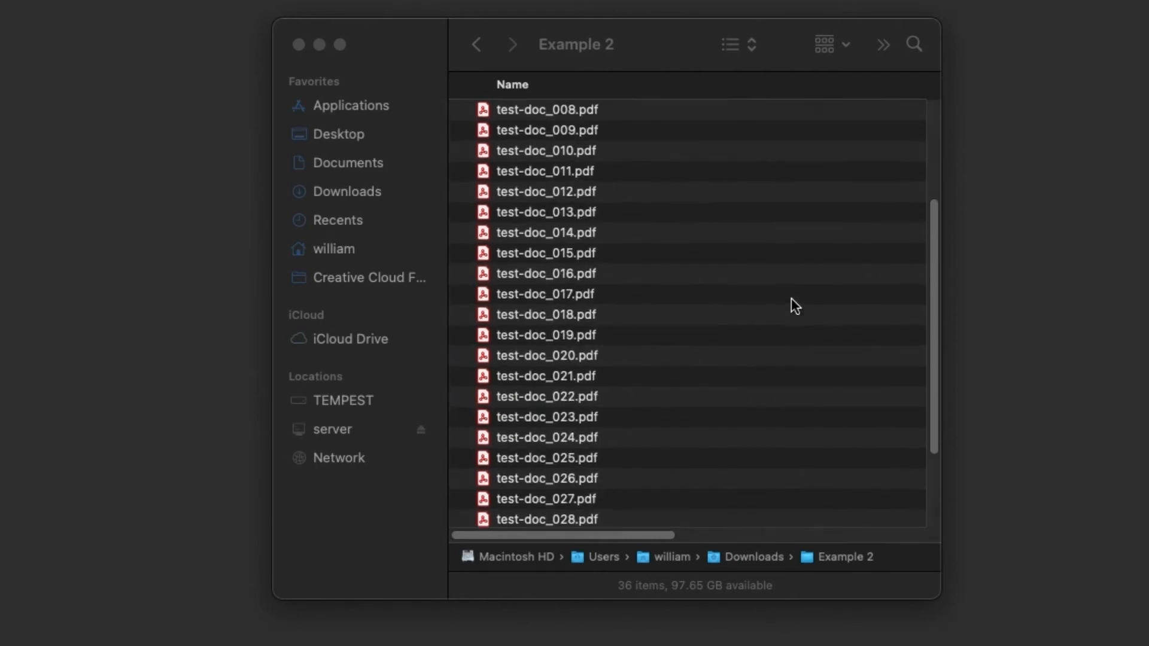
left_click(587, 154)
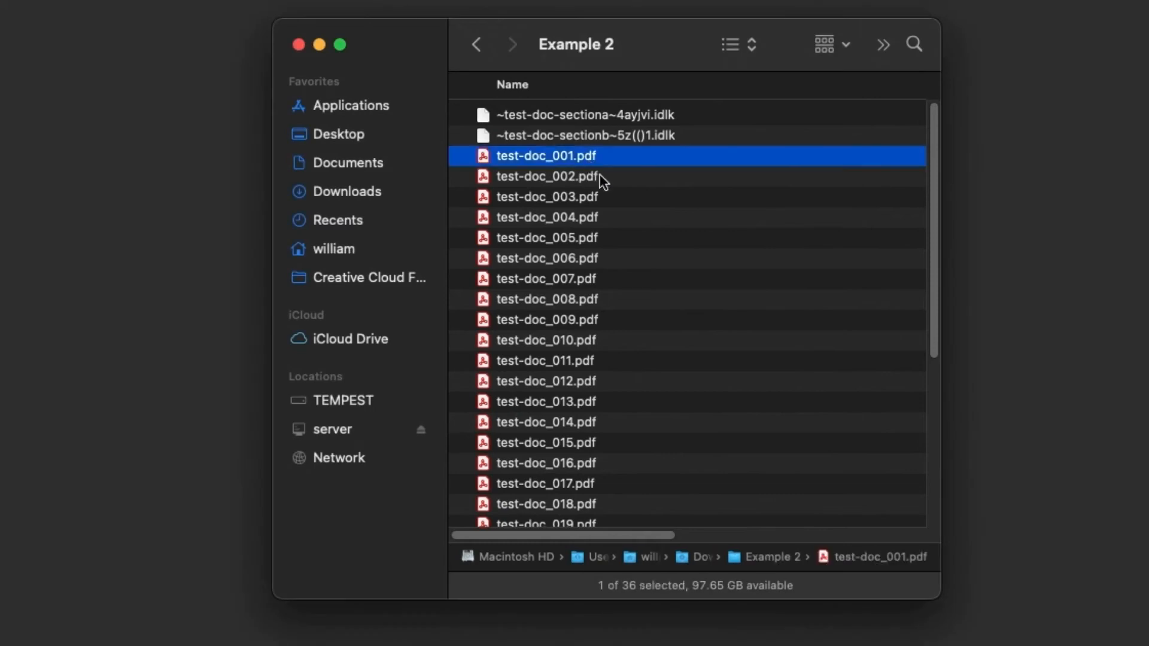
scroll(648, 276, "down", 5)
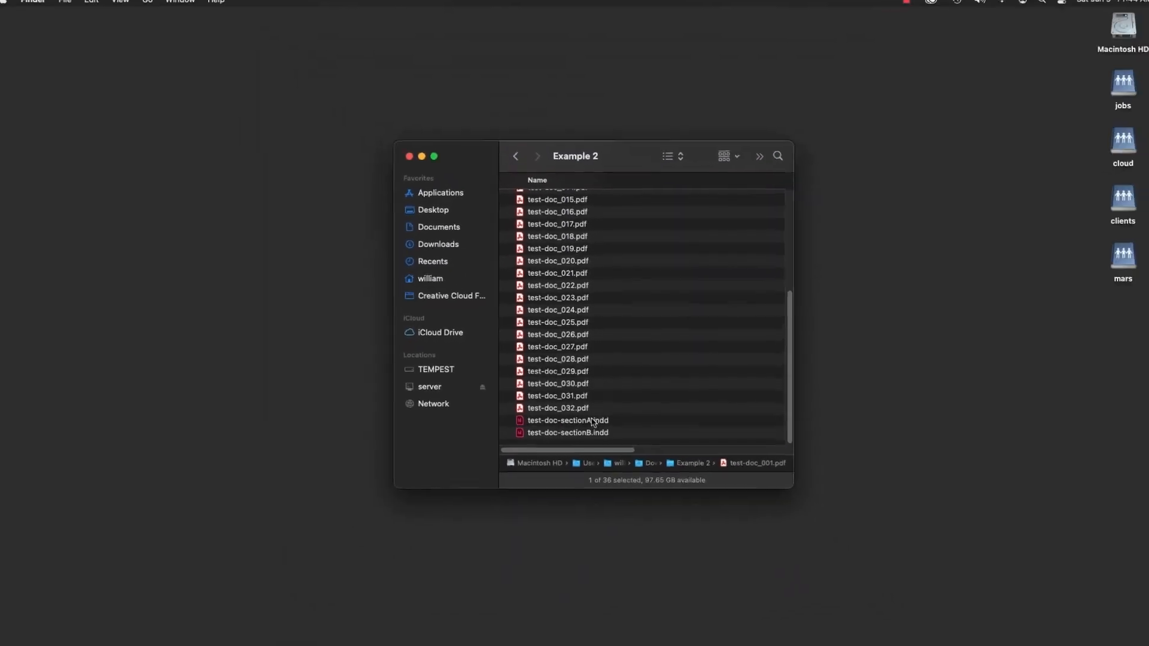
left_click(591, 410, "shift")
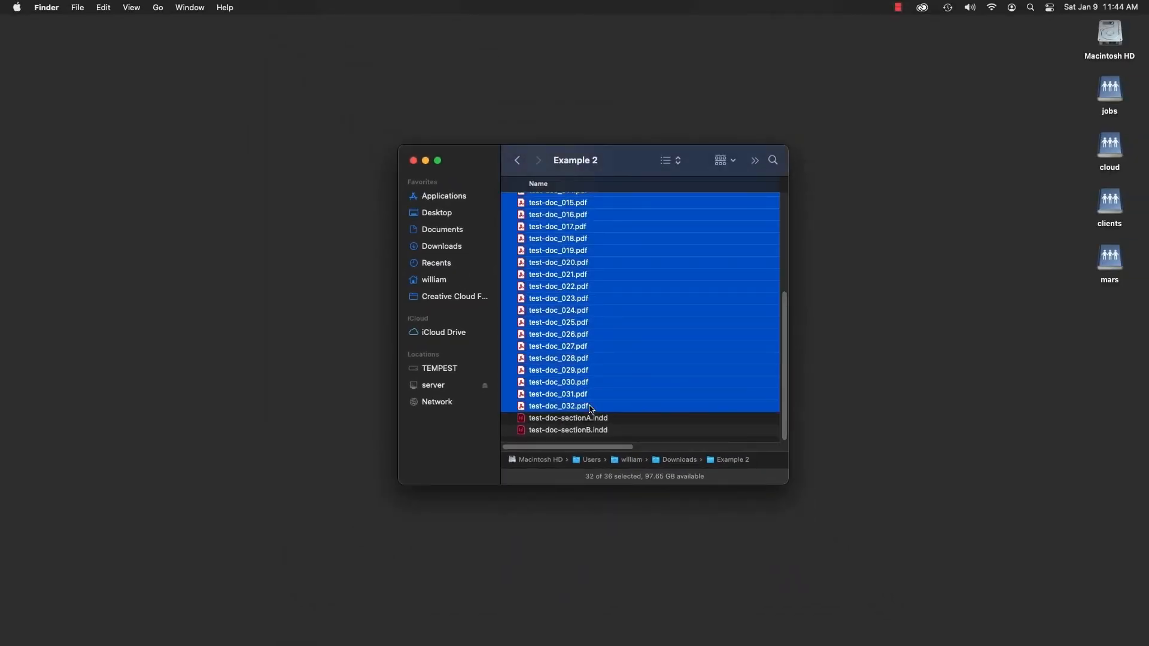
key("super+BackSpace")
left_click(543, 367)
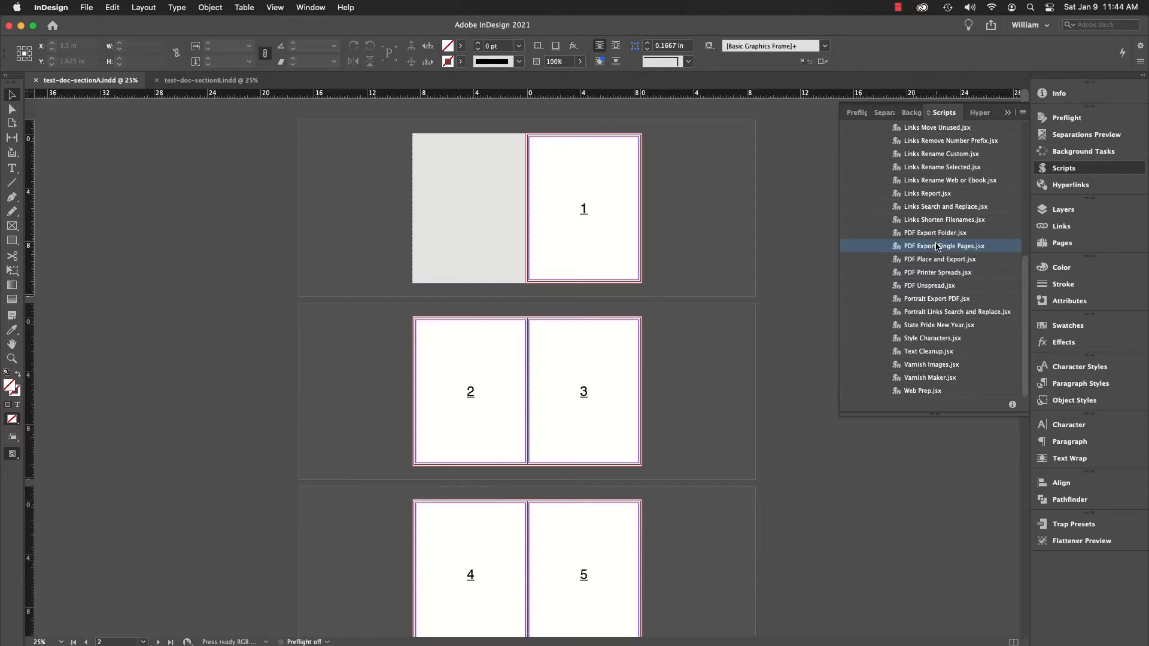
- Export test-doc-sectionA.indd in InDesign with PDF Export Single Pages, using the base name test-doc and including the section label
double_click(937, 247)
left_click(592, 188)
key("BackSpace")
key("BackSpace")
key("BackSpace")
key("BackSpace")
key("BackSpace")
key("BackSpace")
key("BackSpace")
key("BackSpace")
key("BackSpace")
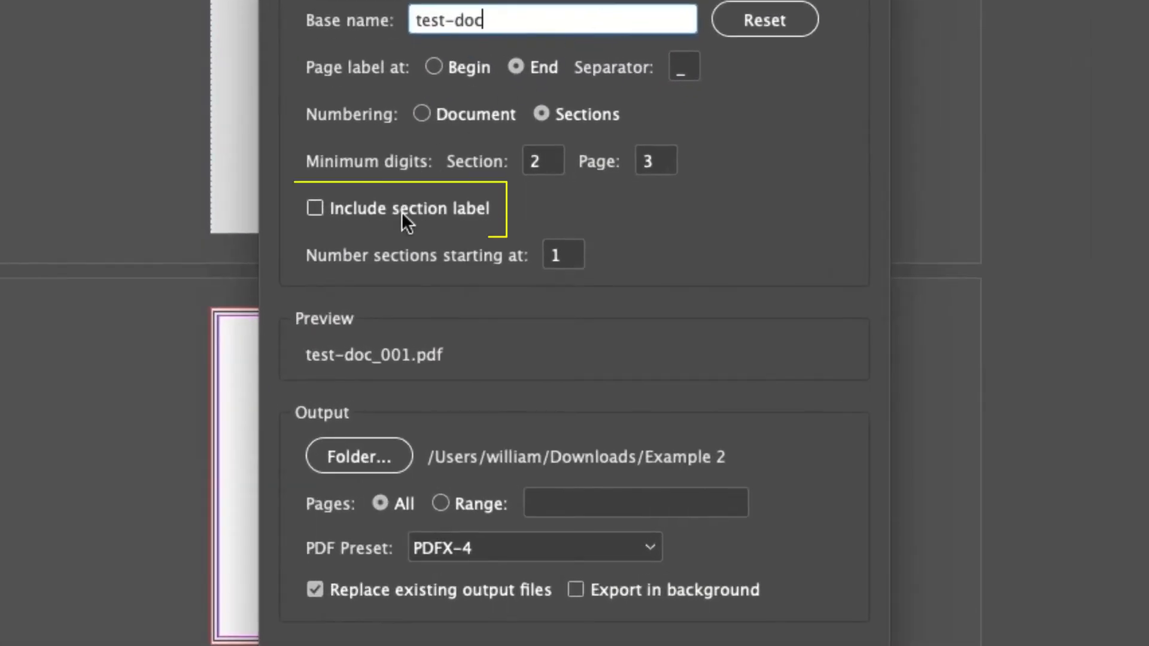
left_click(496, 272)
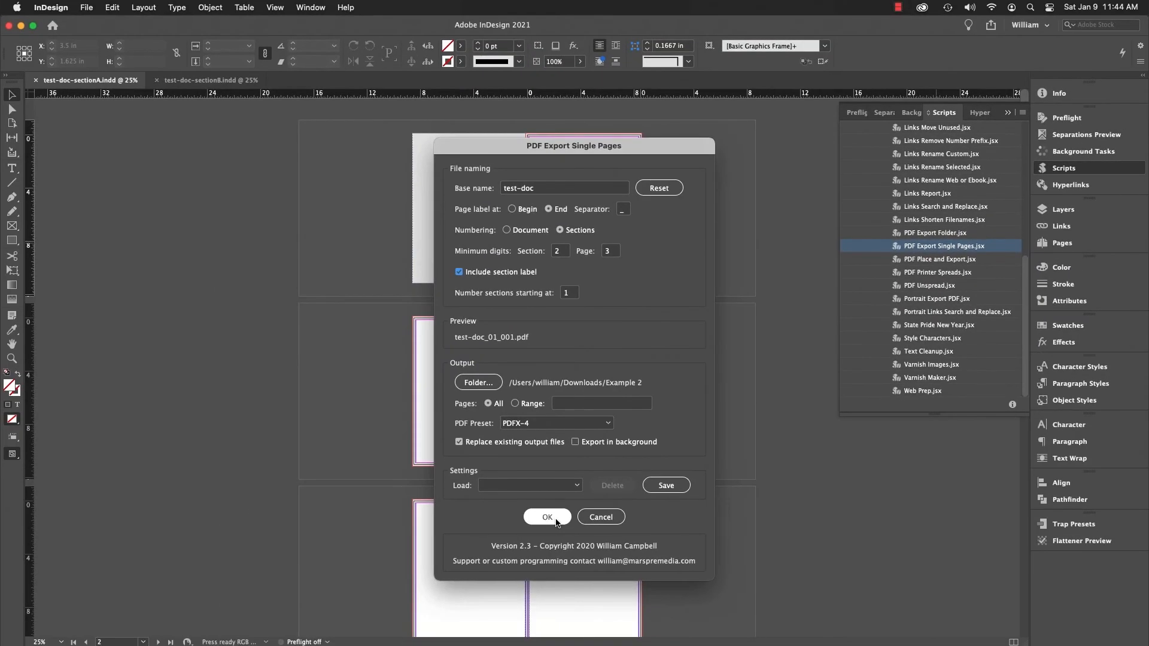
key("Return")
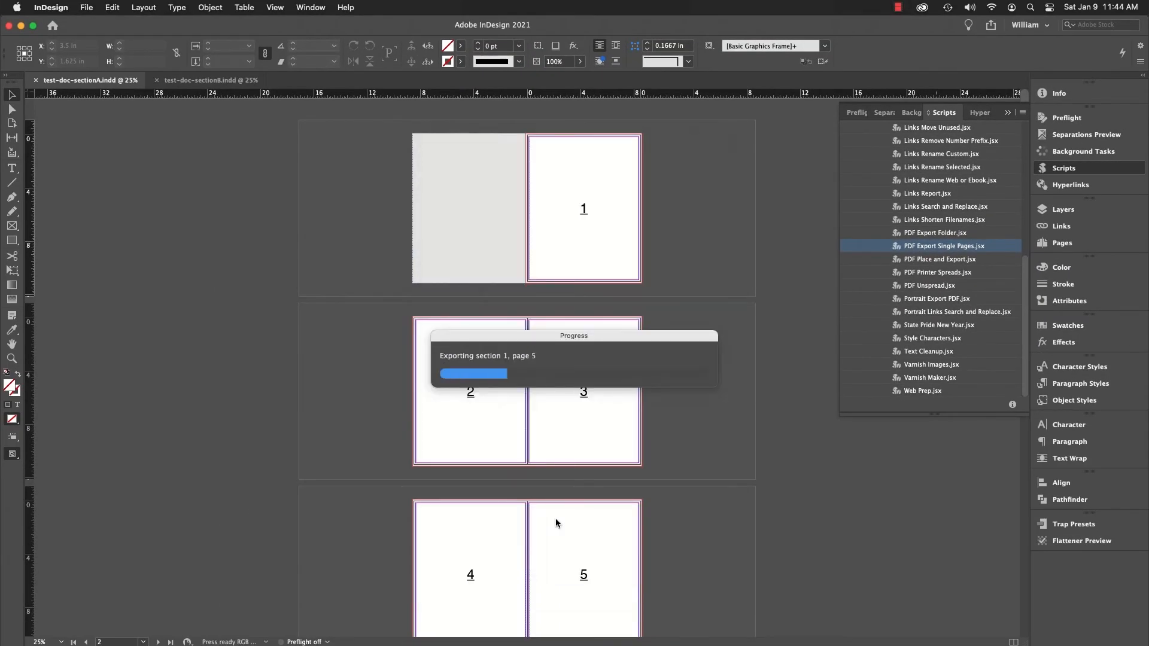
- Start PDF Export Single Pages for test-doc-sectionB.indd and shorten the base name to test-doc
left_click(223, 80)
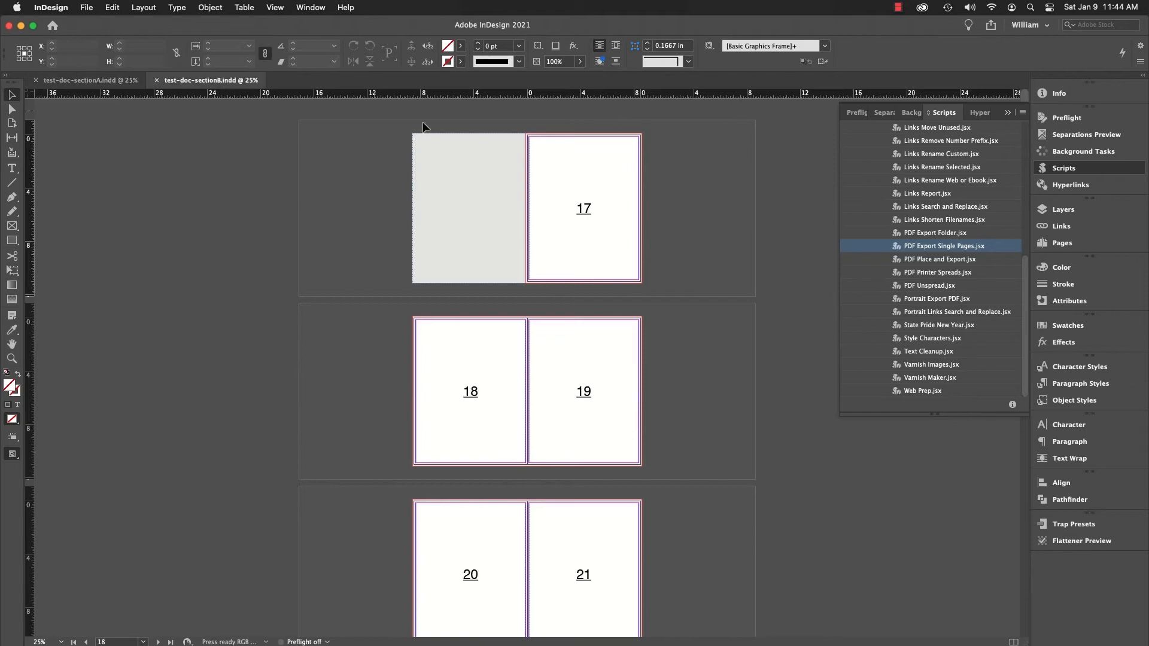
double_click(924, 247)
left_click(593, 189)
key("BackSpace")
key("BackSpace")
key("BackSpace")
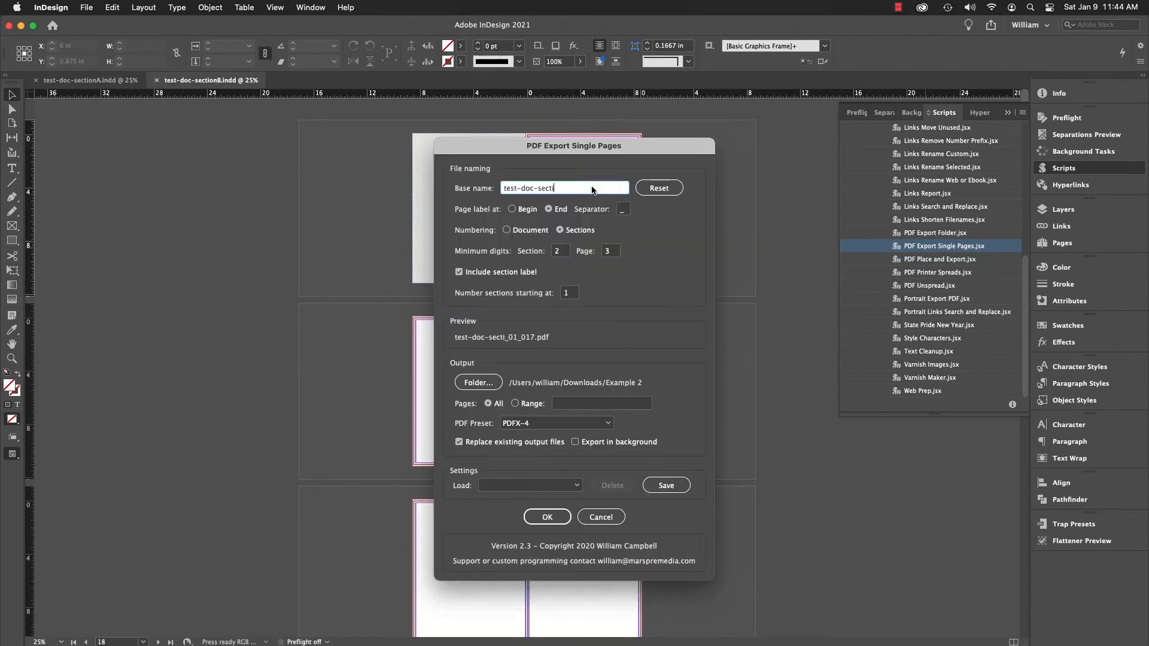
key("BackSpace")
key("BackSpace")
key("BackSpace")
key("BackSpace")
key("BackSpace")
key("BackSpace")
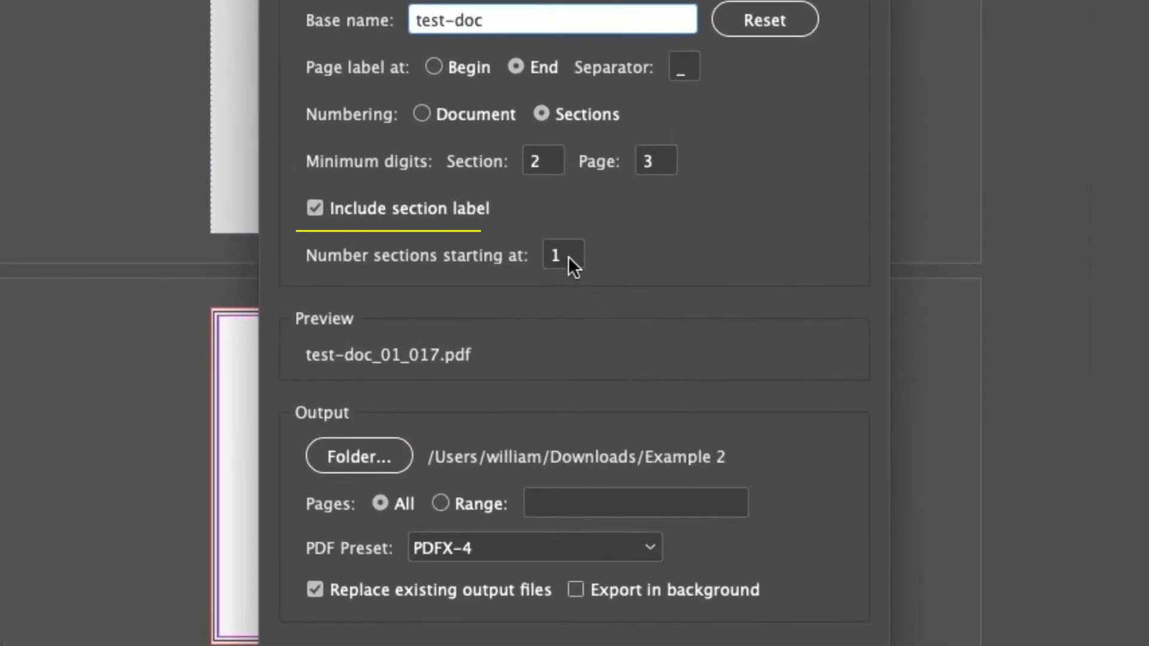
- Number the sections starting at 2 and export all pages of test-doc-sectionB.indd
left_click(568, 256)
key("BackSpace")
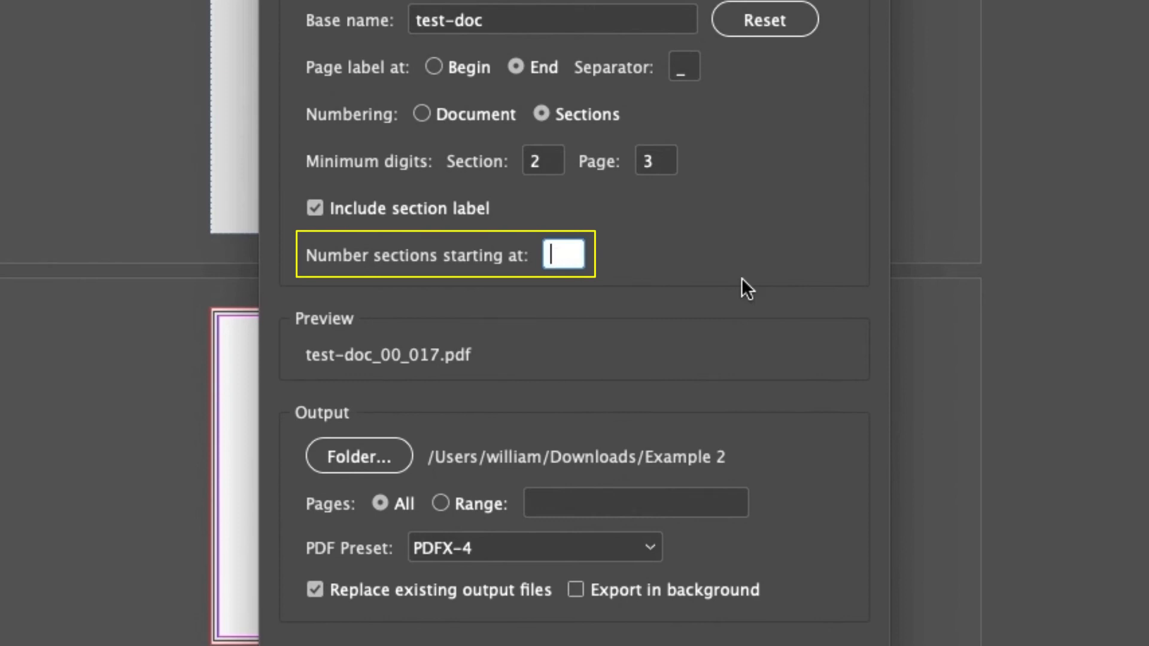
type("2")
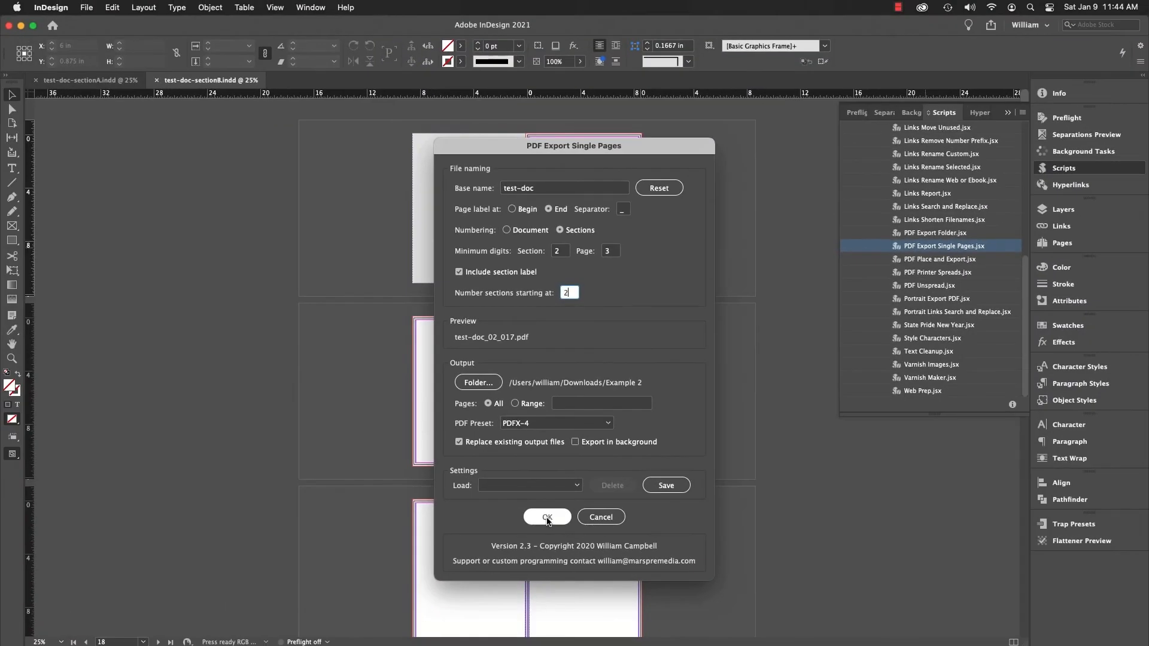
left_click(547, 517)
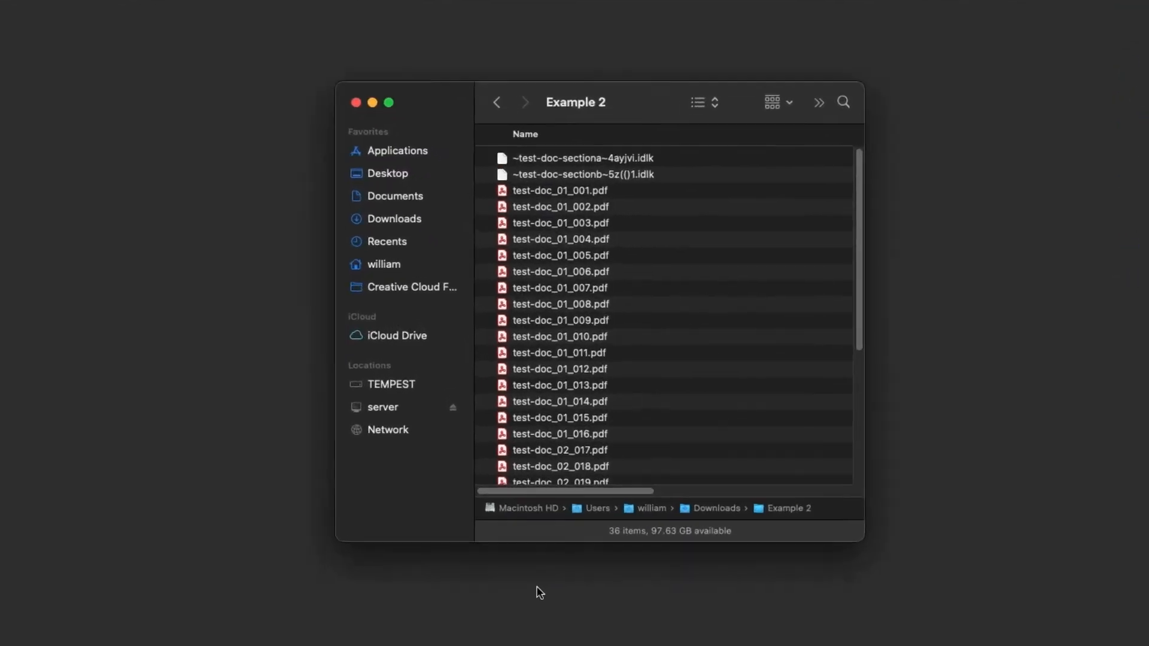
- Review the section and page numbers in the exported PDF file names in the Example 2 folder
scroll(764, 323, "down", 2)
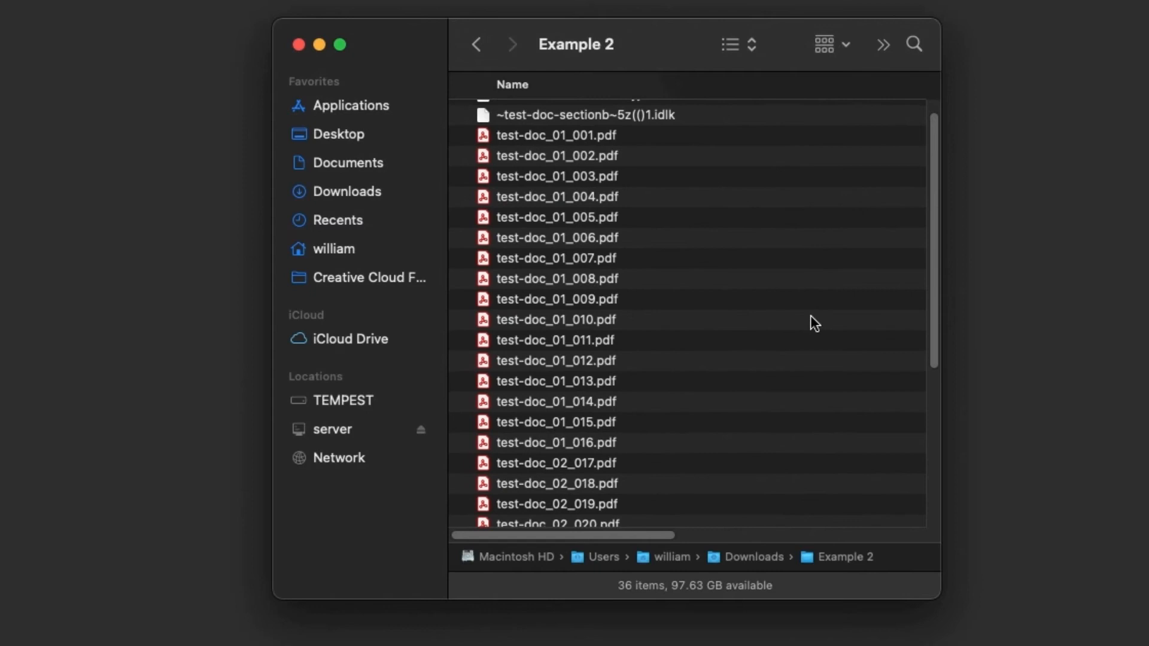
scroll(810, 316, "down", 10)
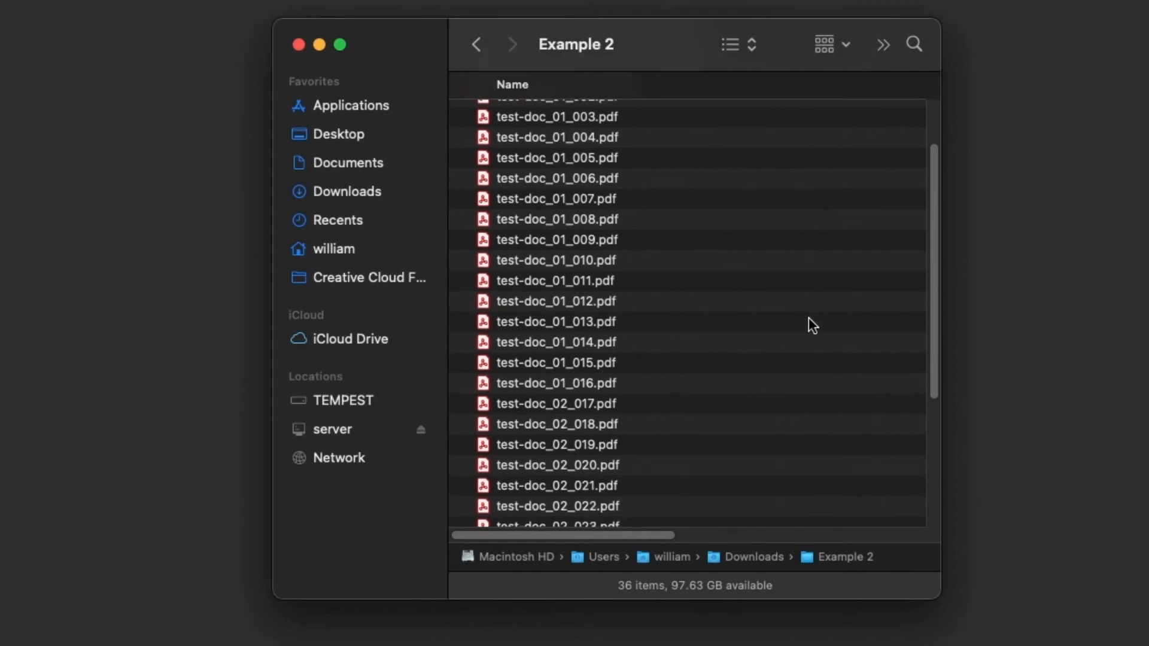
scroll(805, 321, "down", 2)
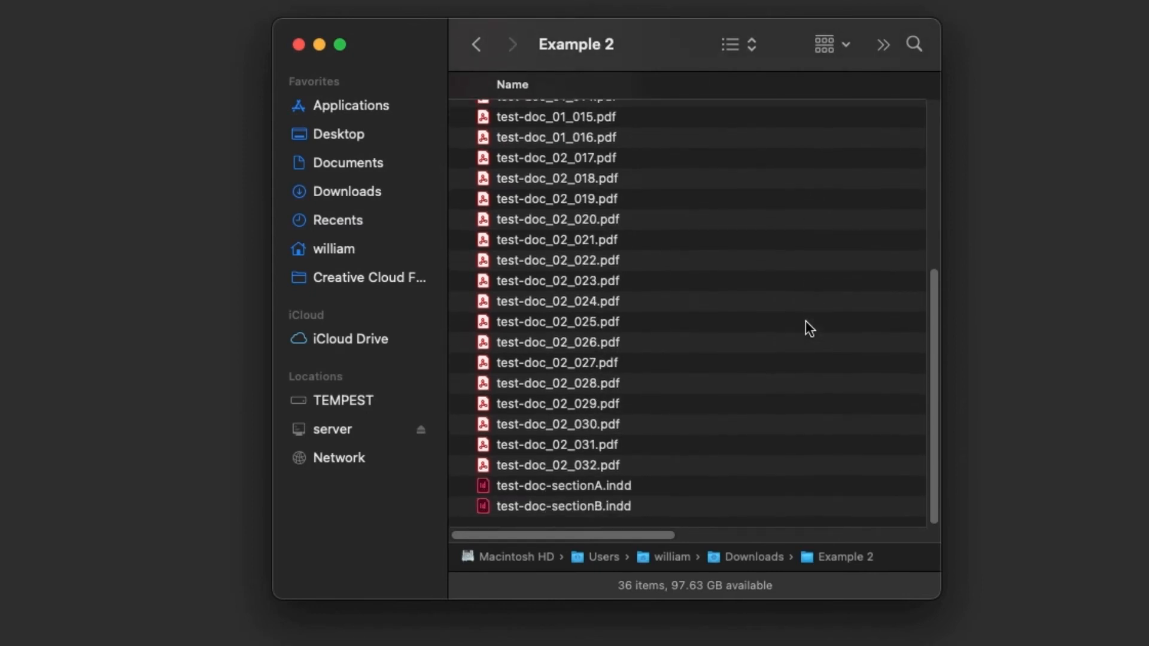
scroll(804, 321, "up", 8)
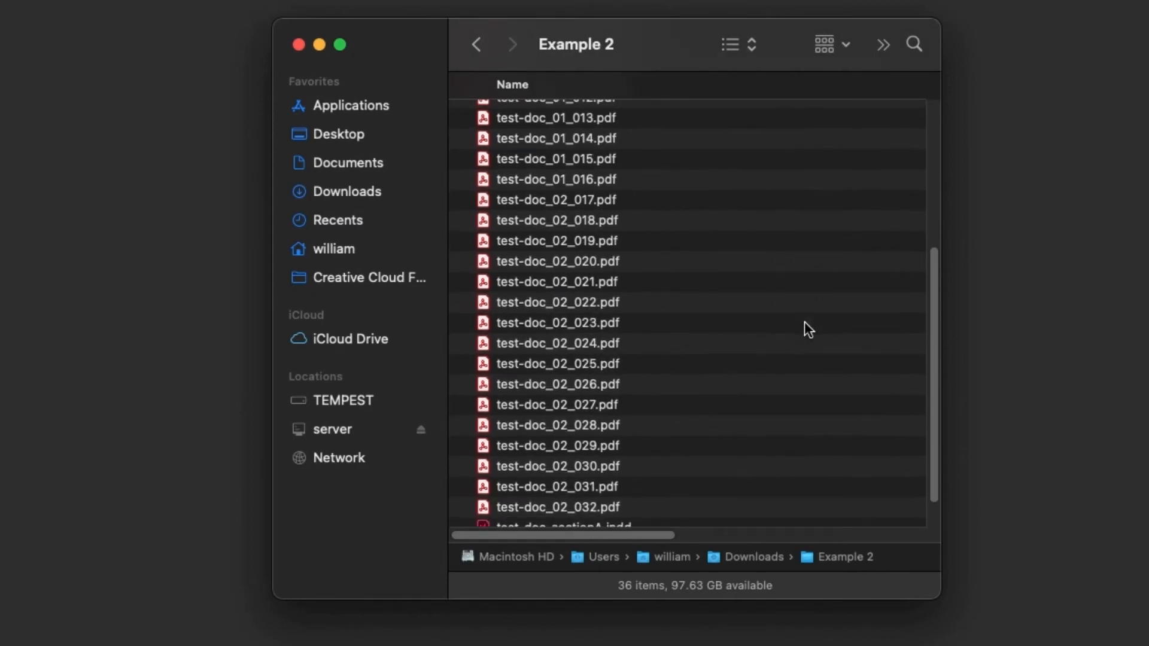
scroll(804, 321, "up", 4)
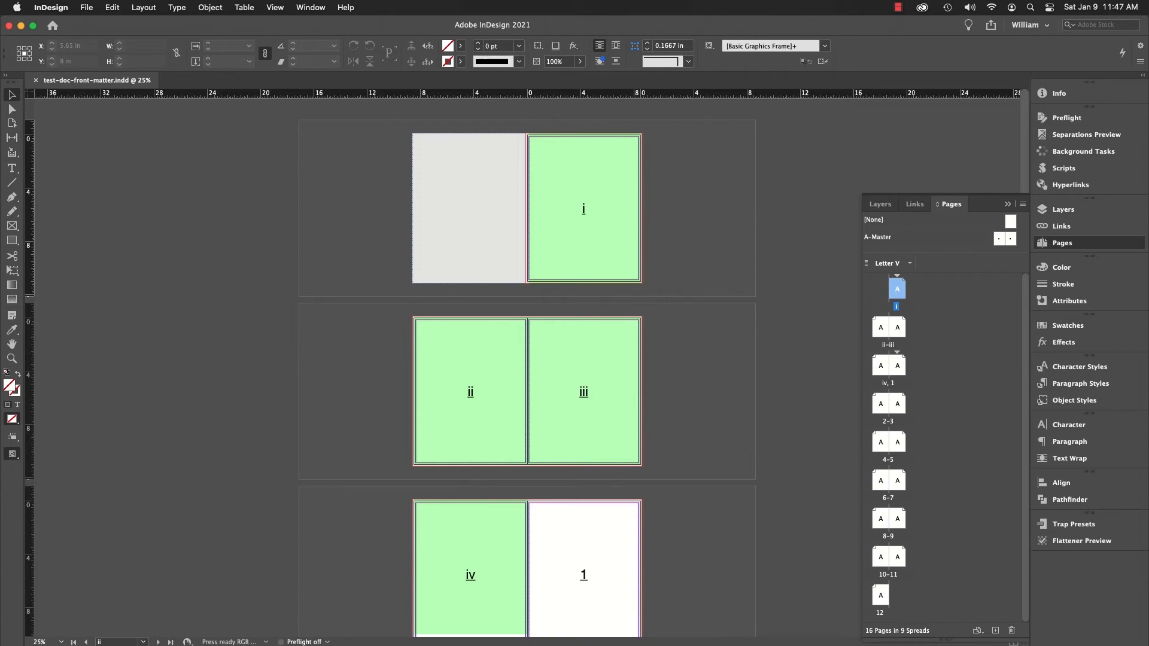
- Check the numbering and section options of page 1, following page iv, in test-doc-front-matter.indd
left_click(899, 370)
right_click(901, 372)
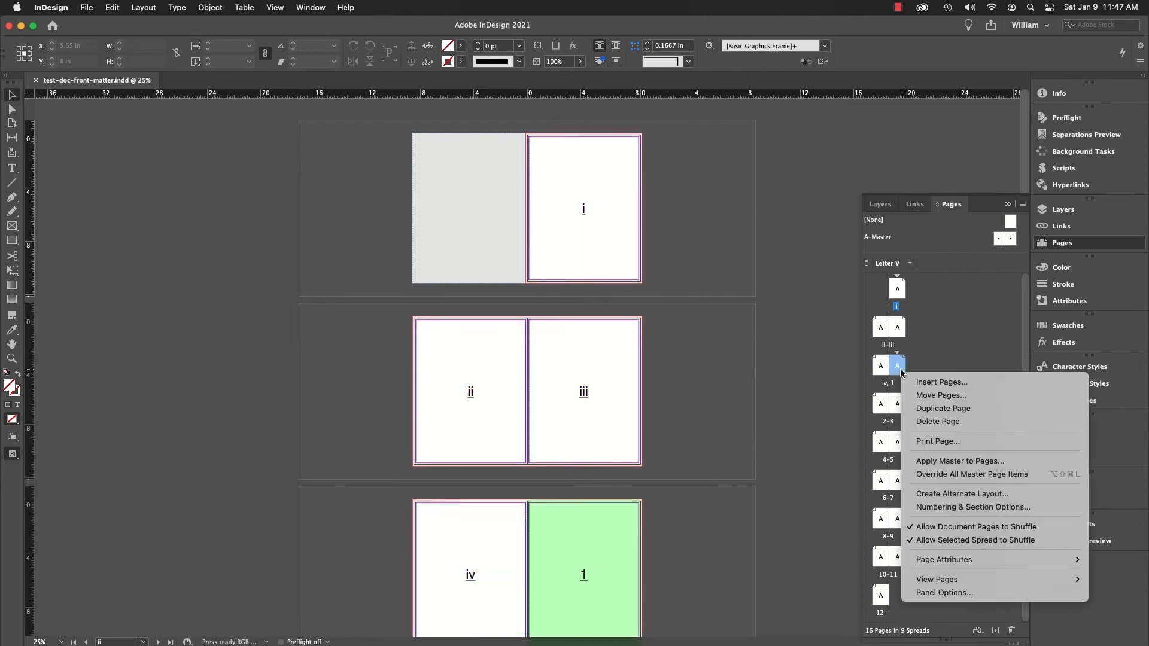
left_click(965, 507)
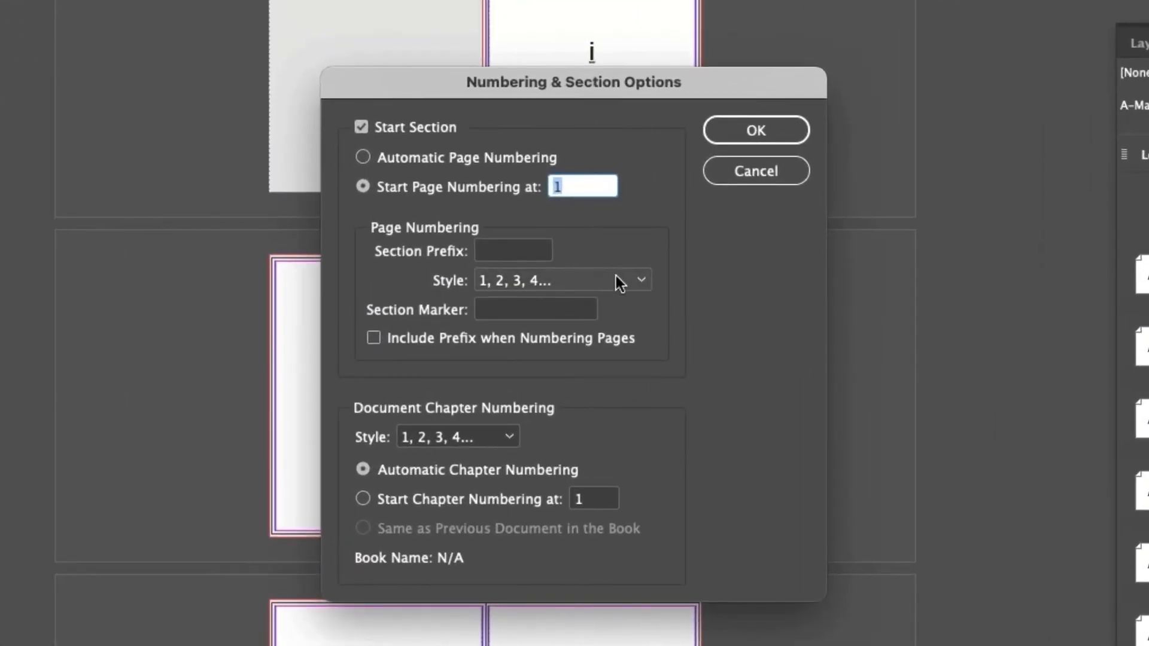
left_click(755, 130)
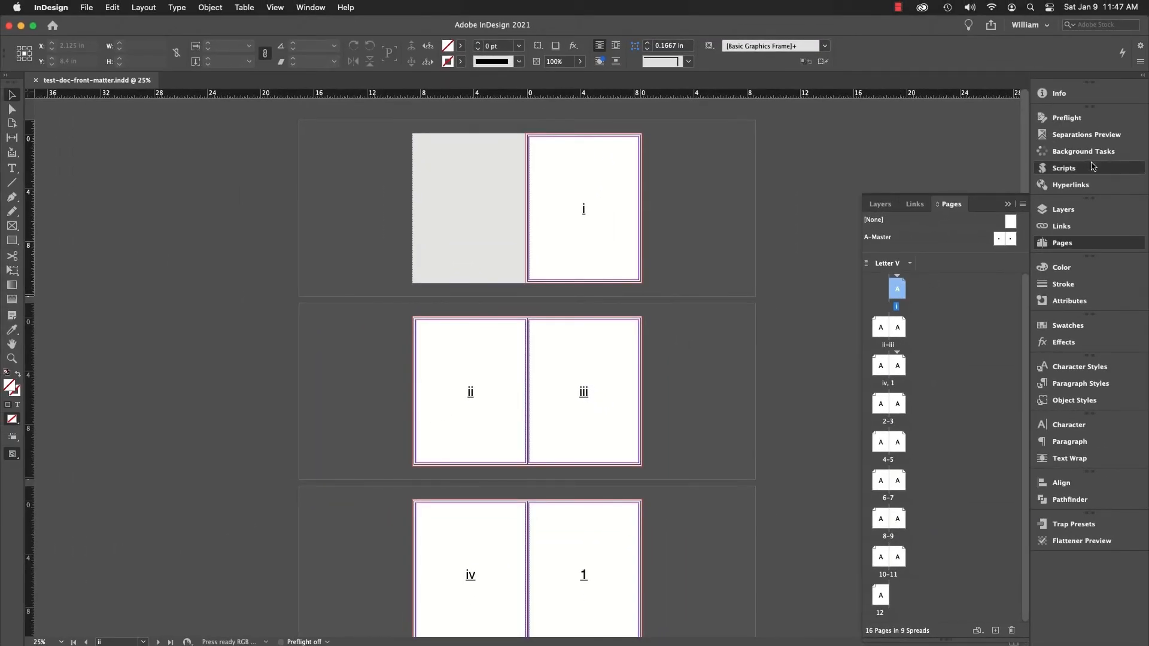
- Export test-doc-front-matter.indd with PDF Export Single Pages to the Example 3 folder, using Document numbering
left_click(1110, 146)
double_click(945, 247)
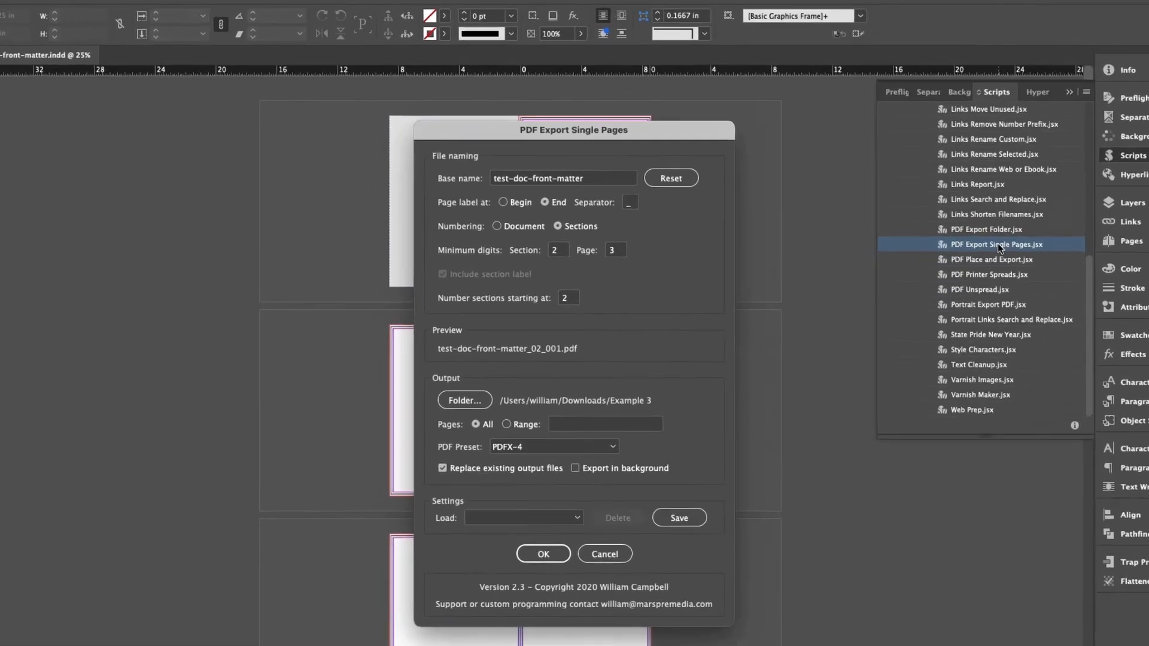
left_click(489, 199)
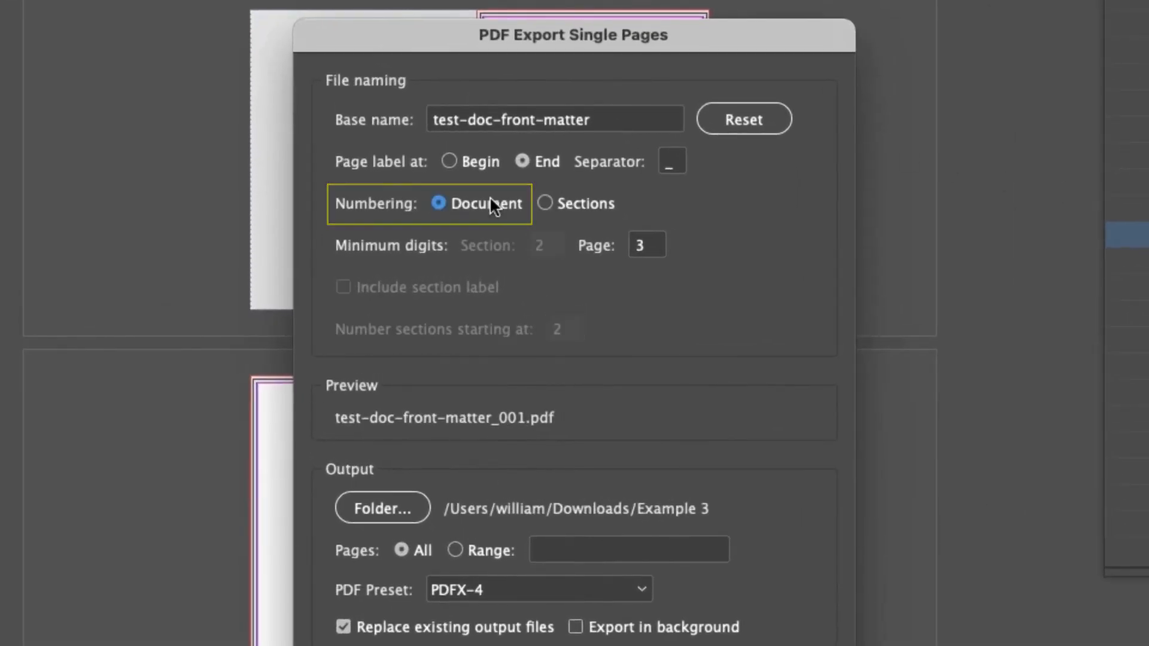
left_click(546, 517)
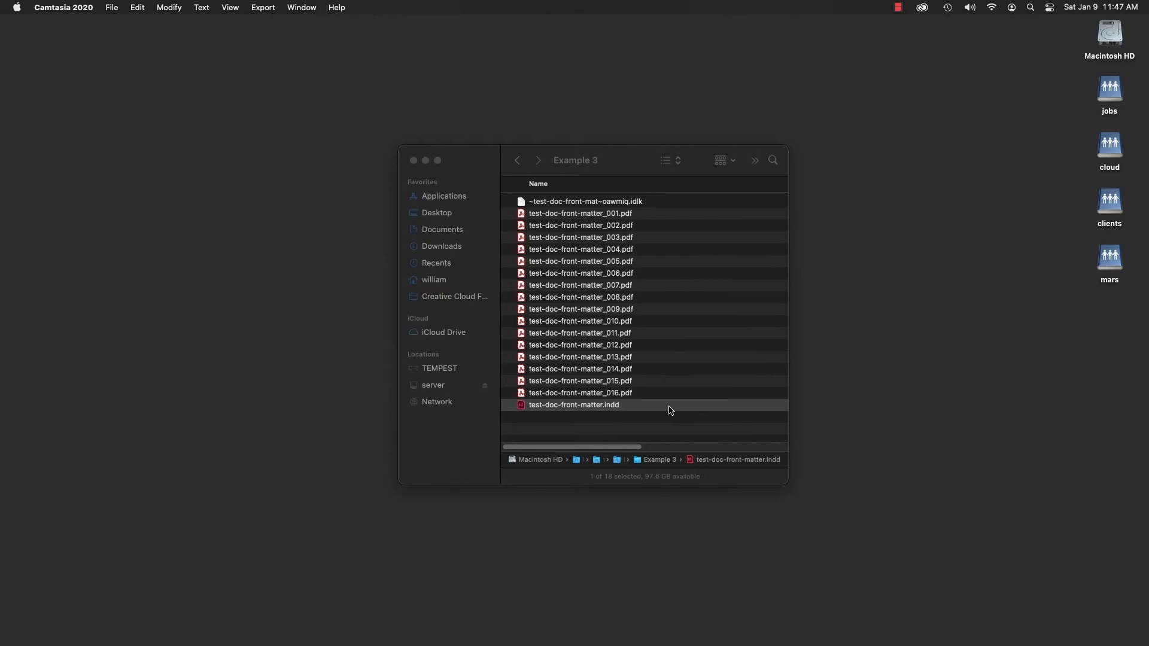
- Preview test-doc-front-matter_005.pdf in Finder to compare its page number with the file name, and close the preview
left_click(611, 266)
left_click(611, 264)
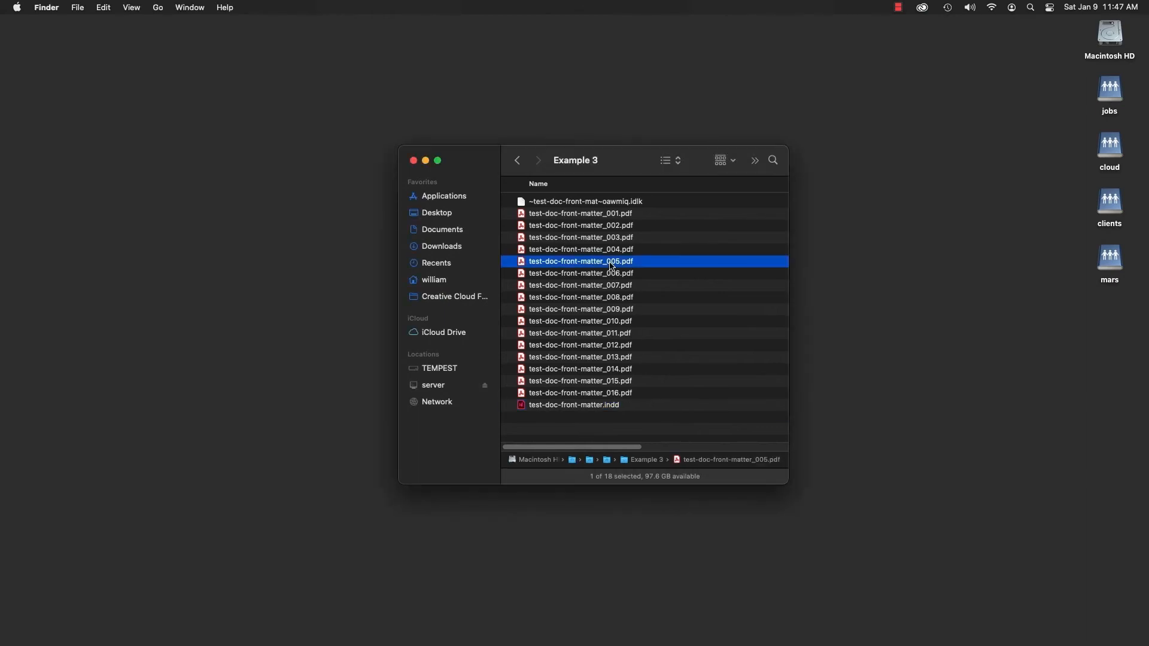
key("space")
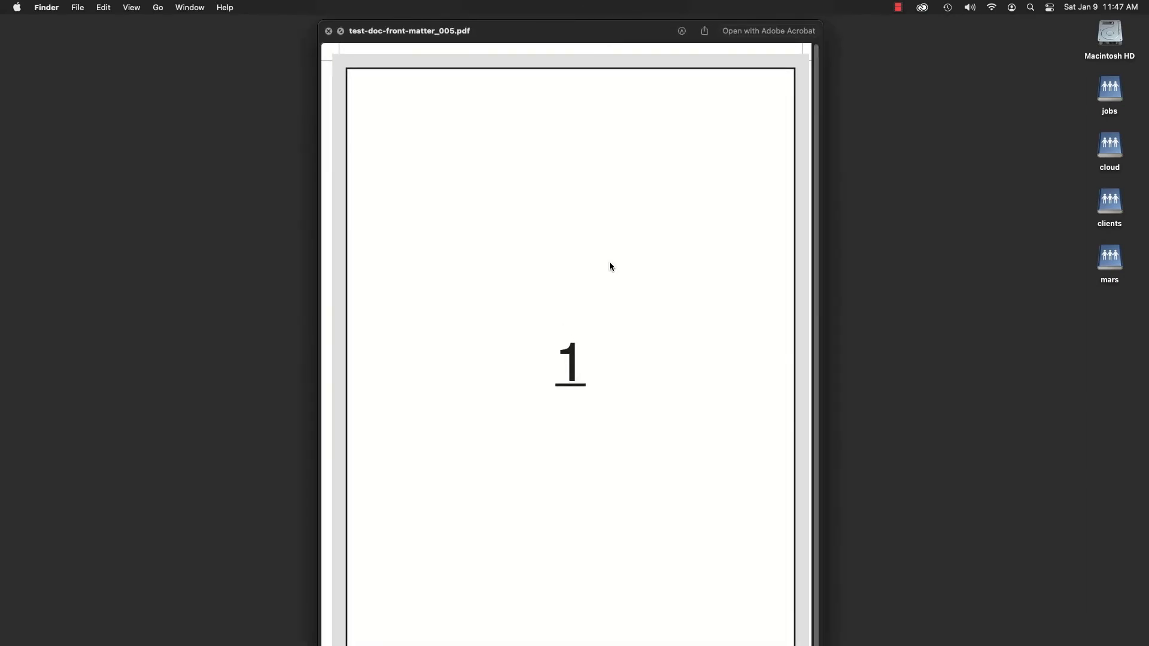
key("space")
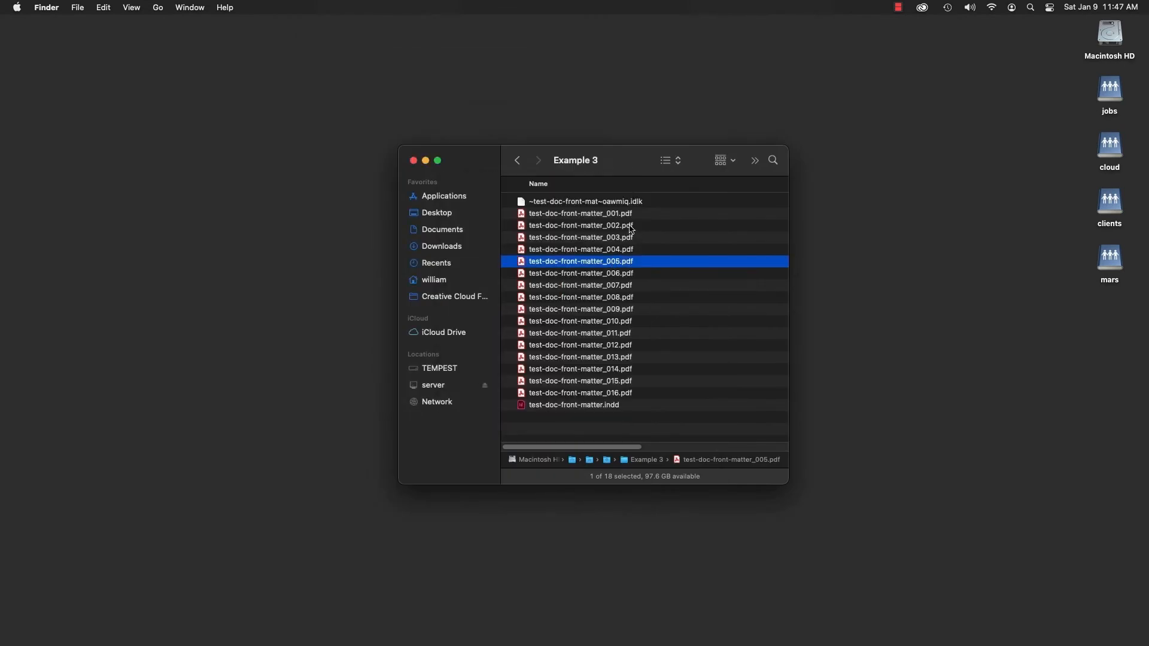
- Delete test-doc-front-matter_001.pdf through test-doc-front-matter_016.pdf from the Example 3 folder
left_click(627, 217)
left_click(624, 393, "shift")
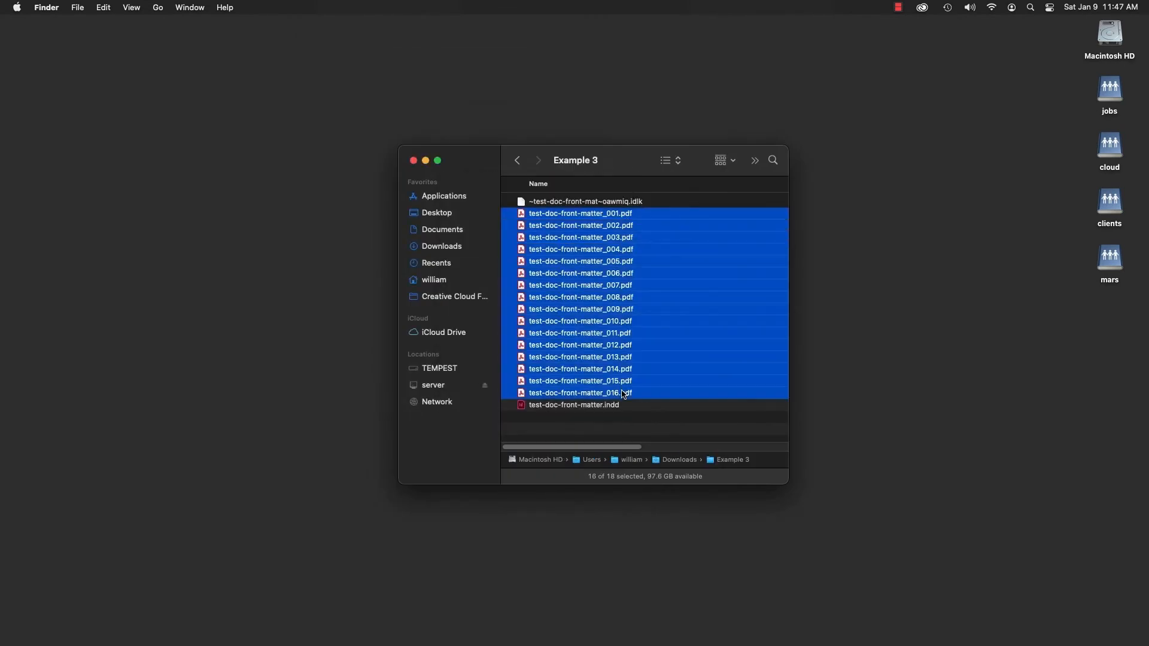
key("super+BackSpace")
left_click(682, 390)
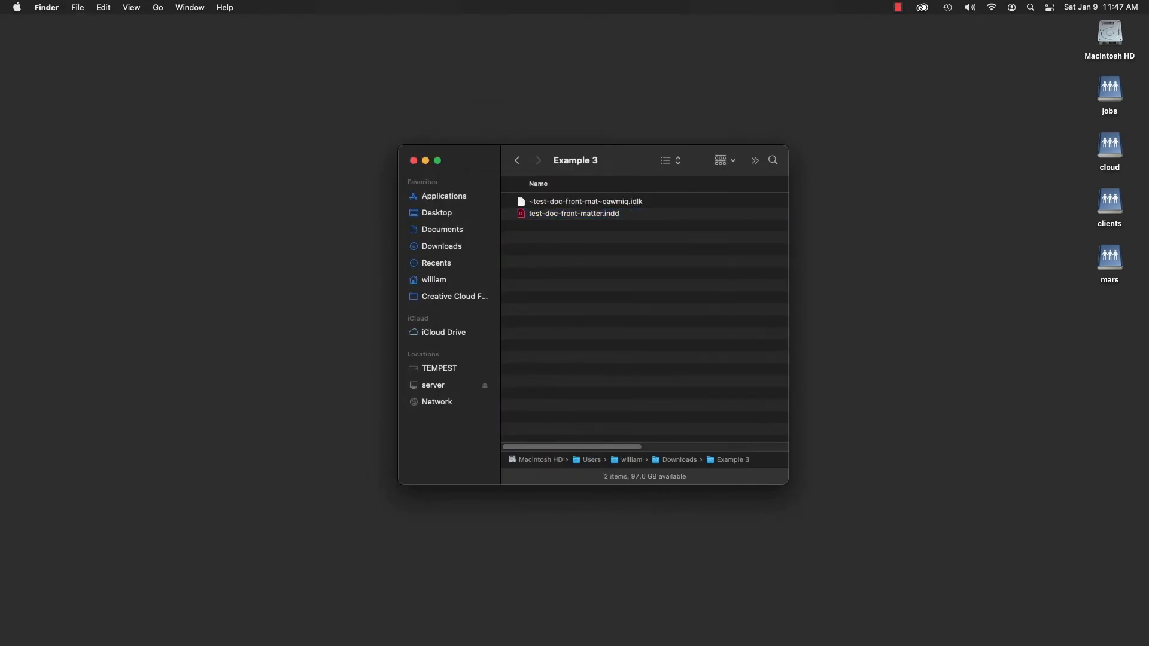
- In InDesign, export all pages of test-doc-front-matter.indd with PDF Export Single Pages to Example 3, using Sections numbering starting at 1
key("super+Tab")
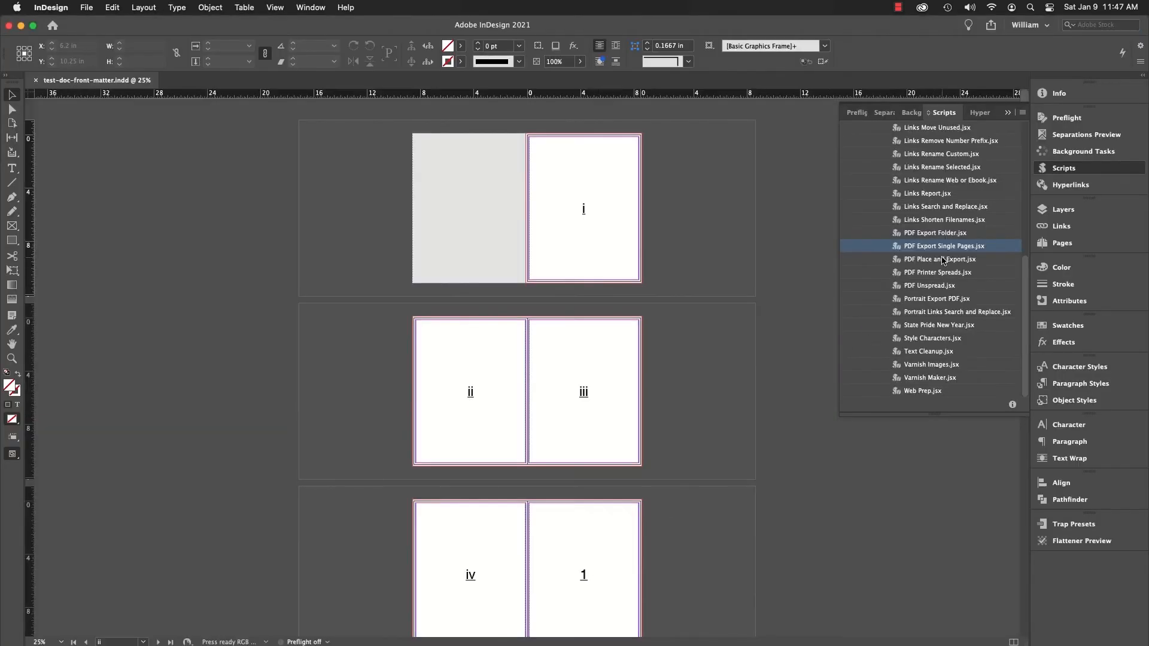
double_click(948, 250)
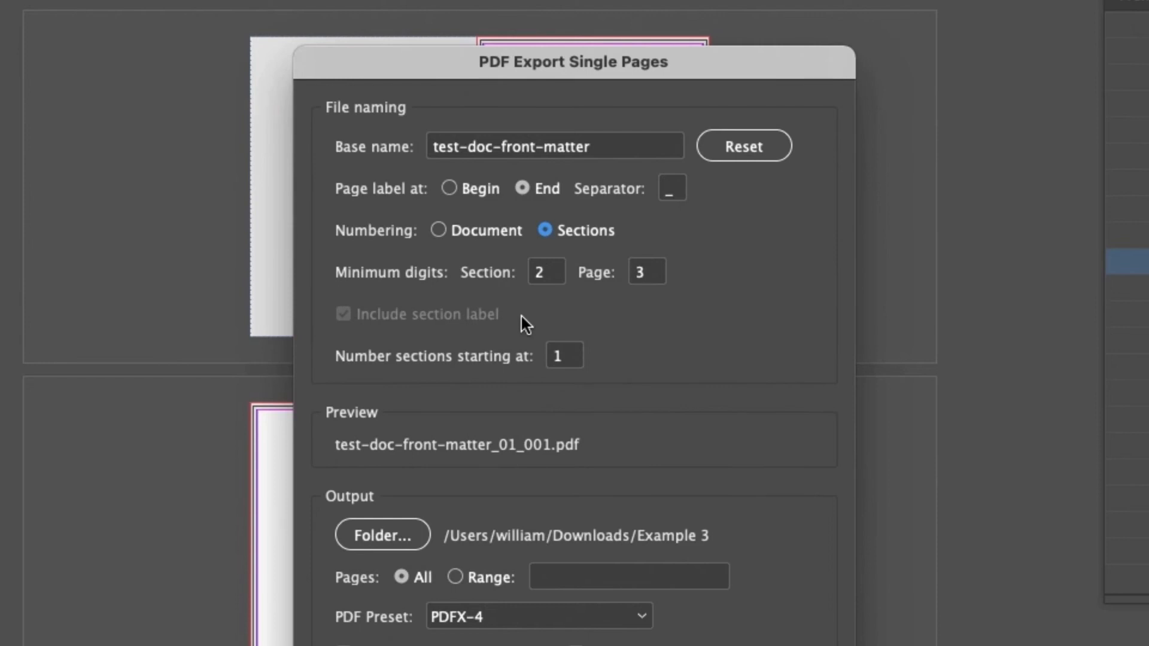
left_click(533, 587)
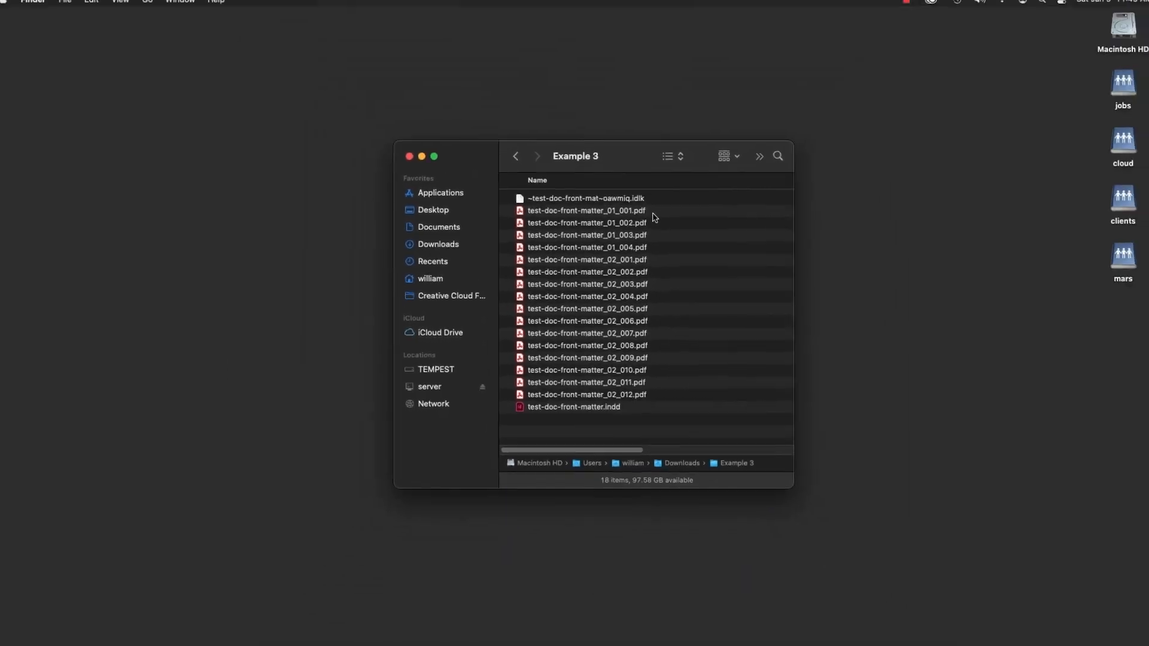
- Preview test-doc-front-matter_01_004.pdf and test-doc-front-matter_02_004.pdf in Finder to compare their page numbers with the file names
left_click(641, 250)
key("space")
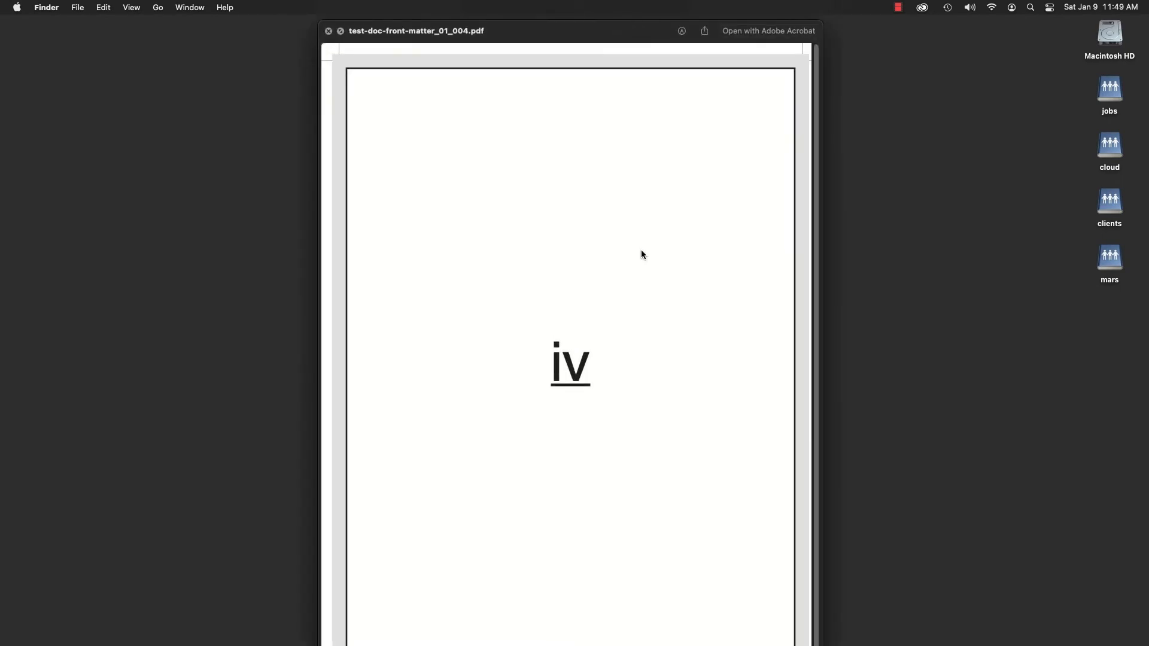
key("space")
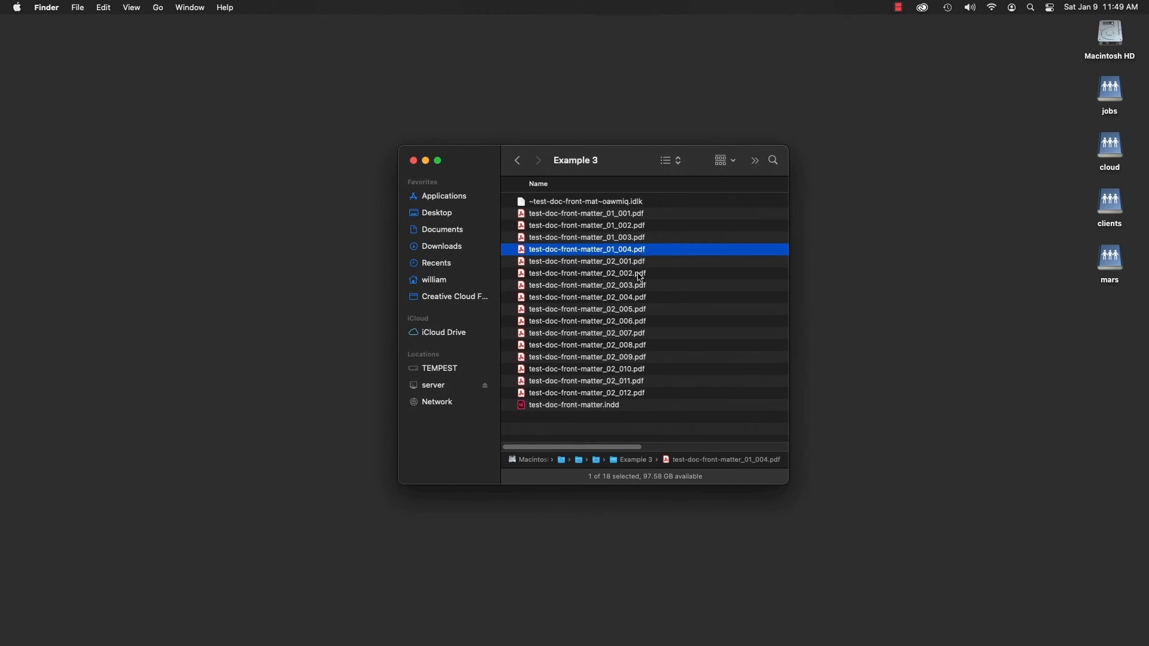
left_click(642, 301)
key("space")
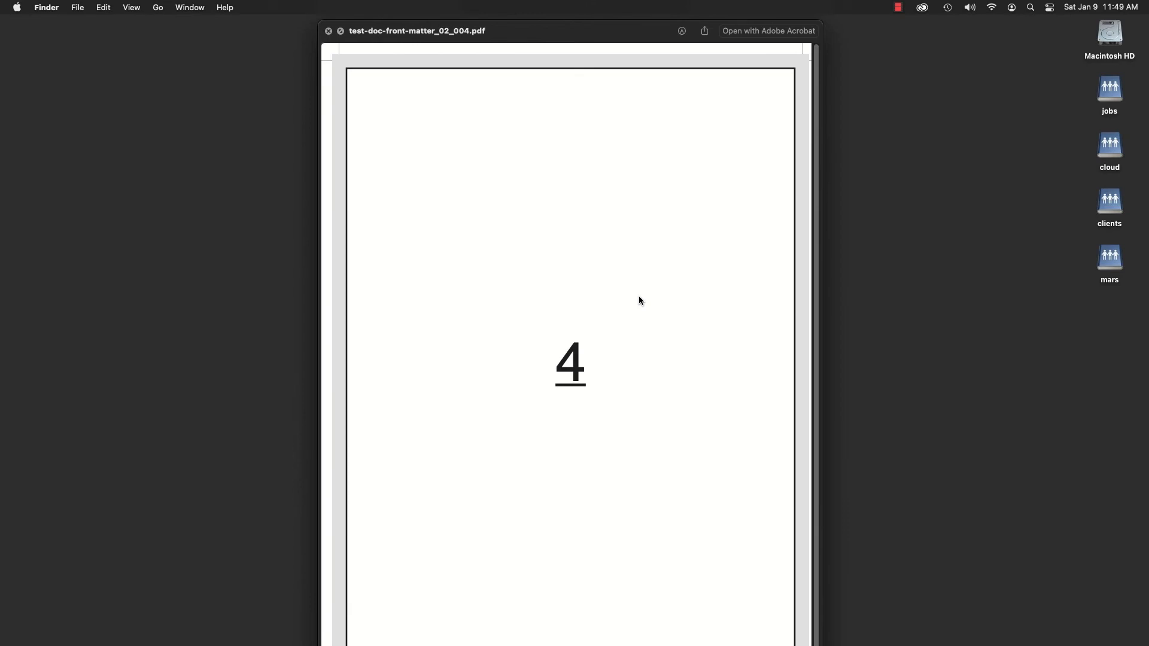
key("space")
- Delete all the exported PDFs, test-doc-front-matter_01_001.pdf through test-doc-front-matter_02_012.pdf, from the Example 3 folder
left_click(633, 217)
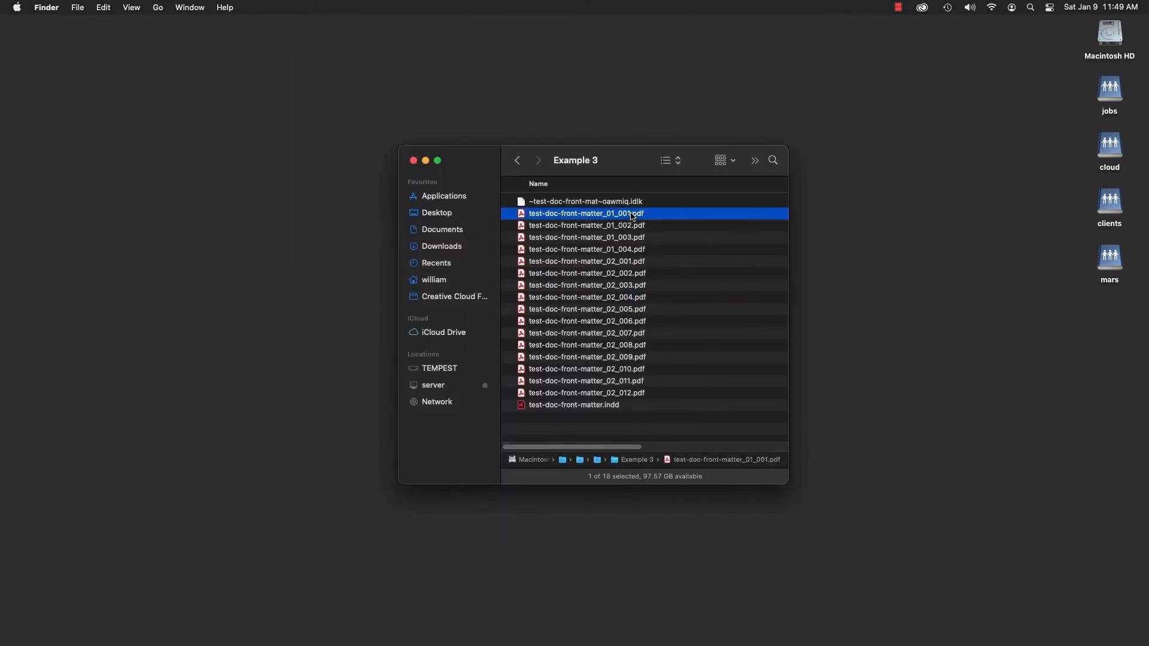
left_click(630, 390, "shift")
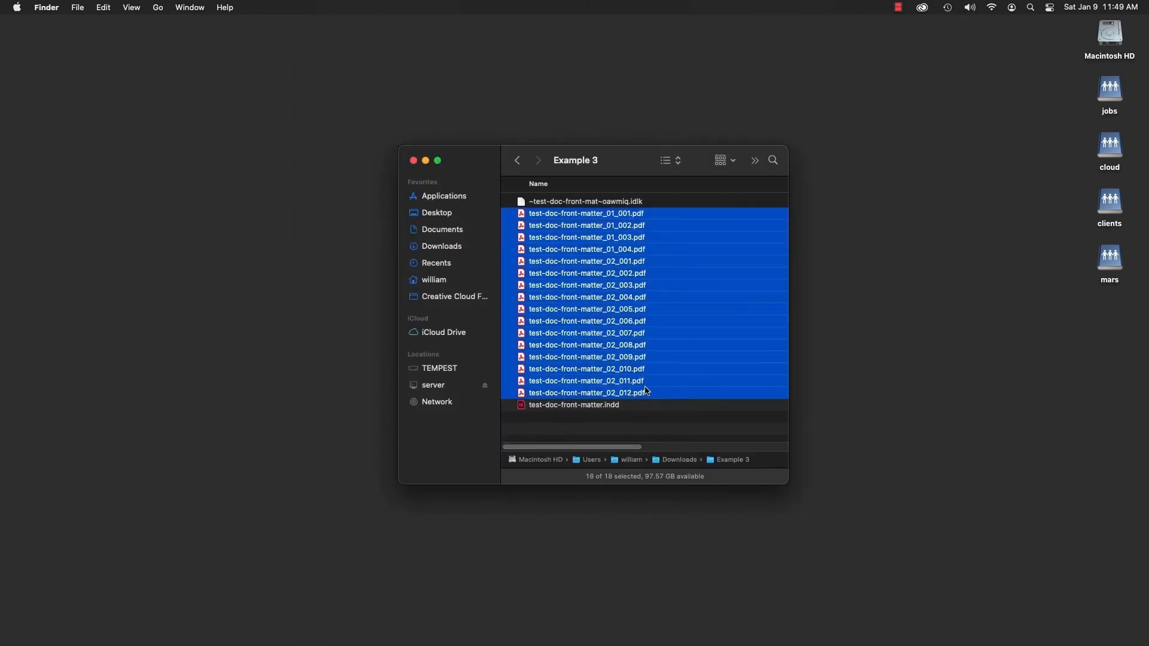
key("super+BackSpace")
left_click(701, 334)
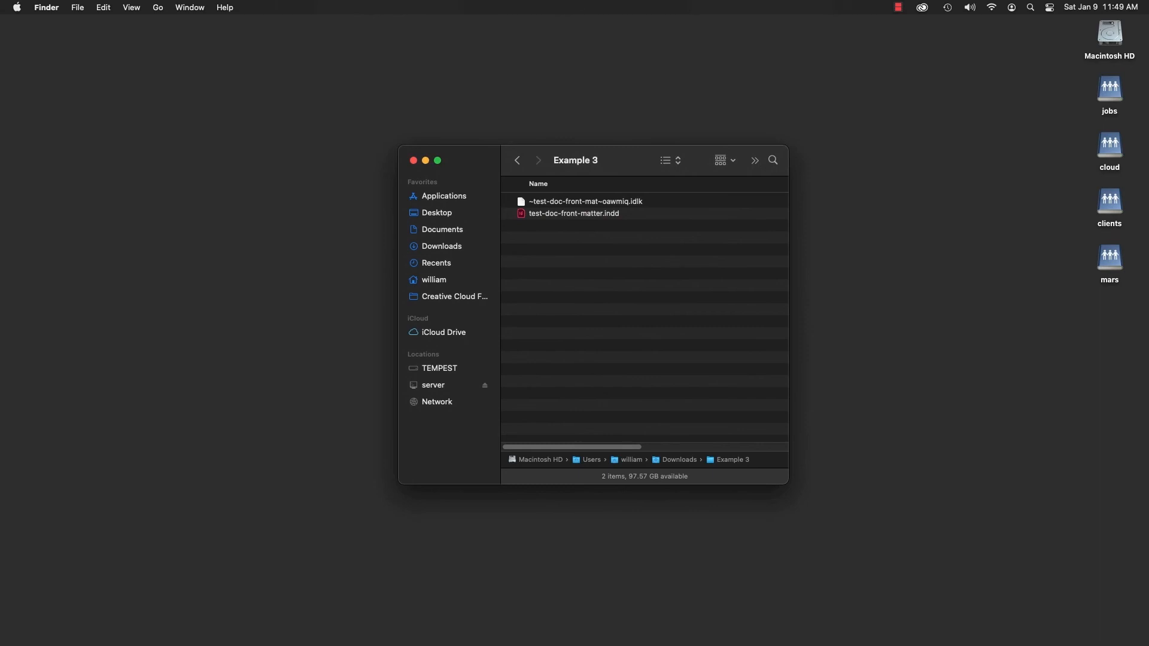
- In InDesign, export only page iv with PDF Export Single Pages to the Example 3 folder, using Sections numbering
key("super+Tab")
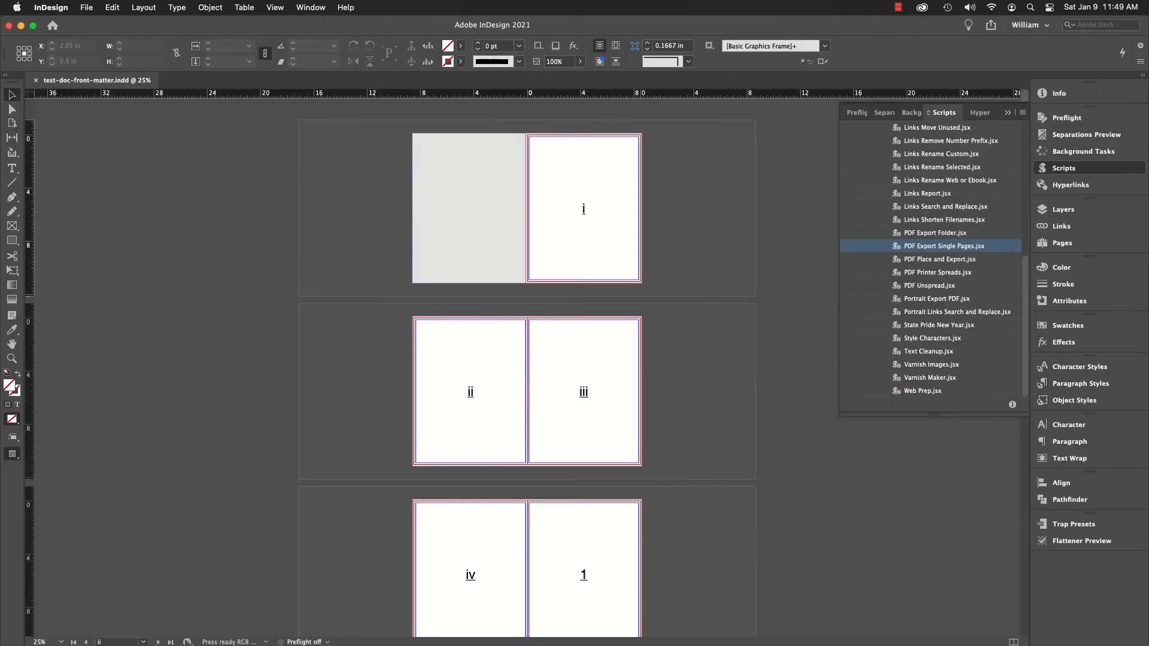
double_click(956, 247)
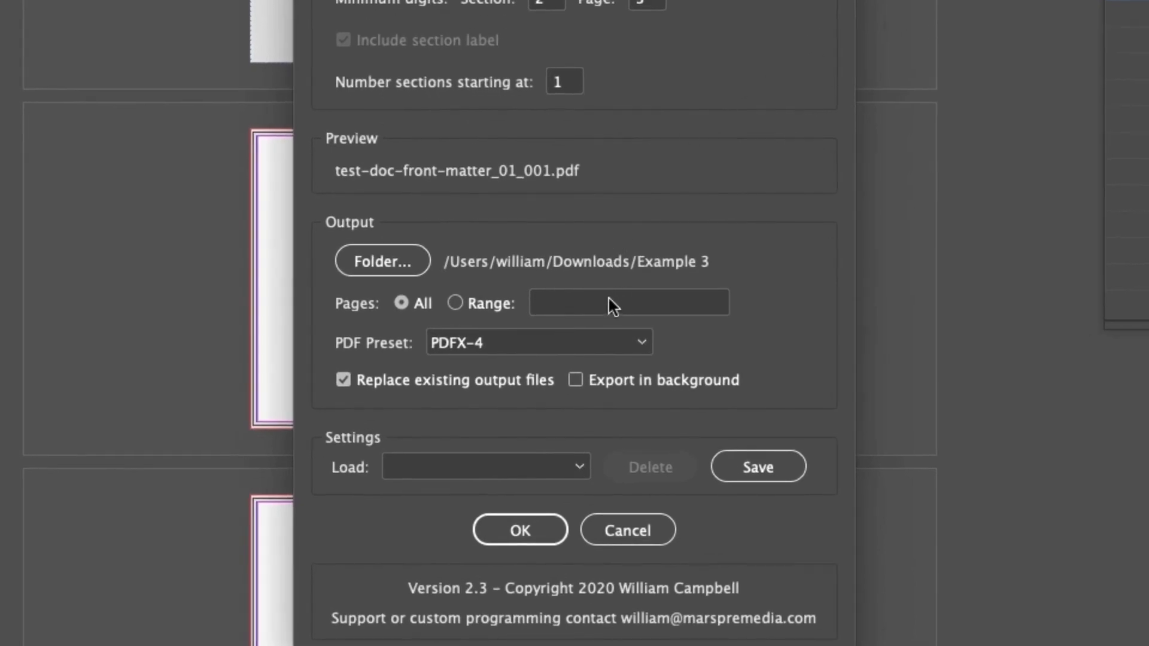
left_click(609, 300)
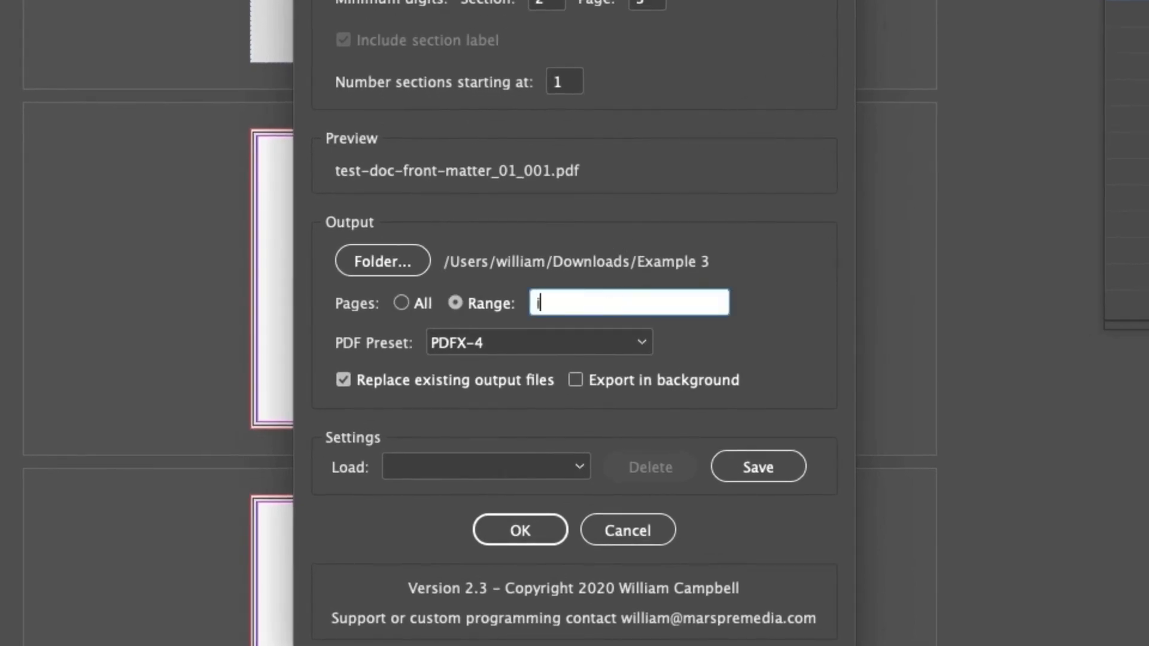
type("iv")
left_click(531, 523)
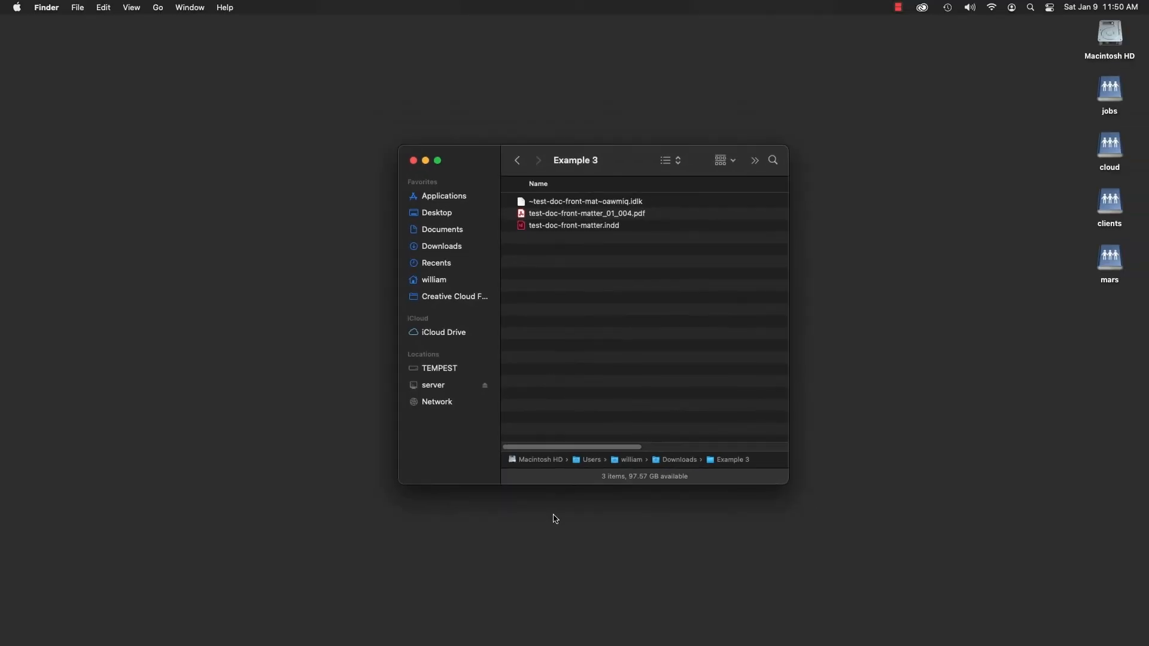
- Preview test-doc-front-matter_01_004.pdf in Finder to check which page was exported, and close the preview
left_click(638, 214)
key("space")
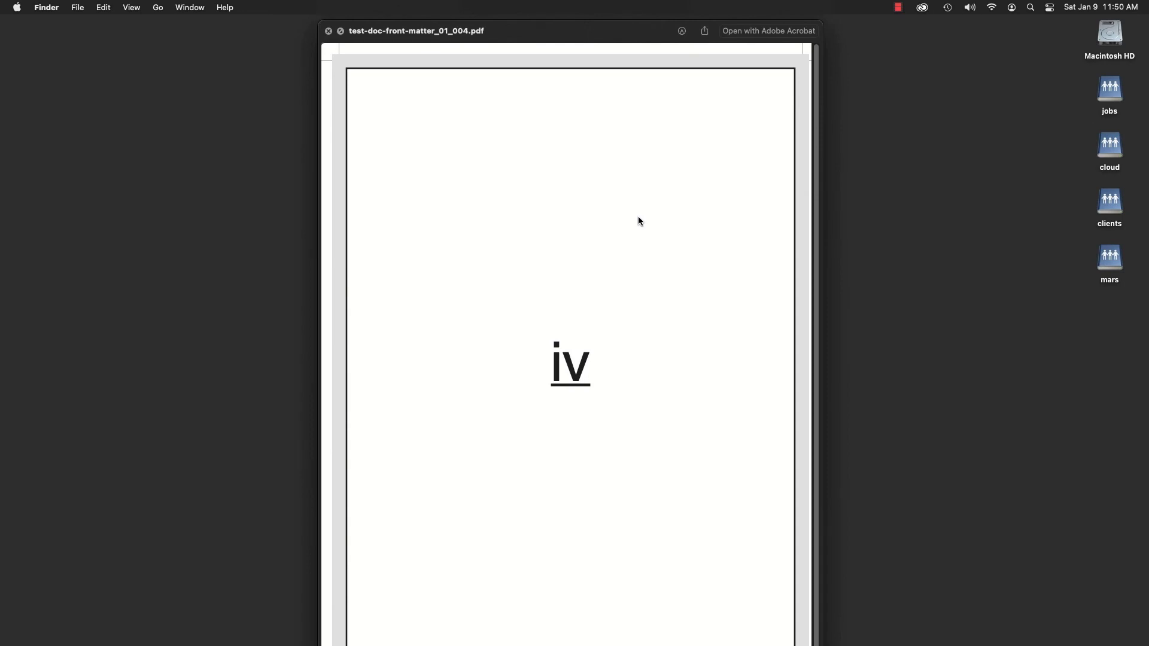
key("space")
- In InDesign, export only page 4 with PDF Export Single Pages to the Example 3 folder, using Sections numbering
left_click(408, 644)
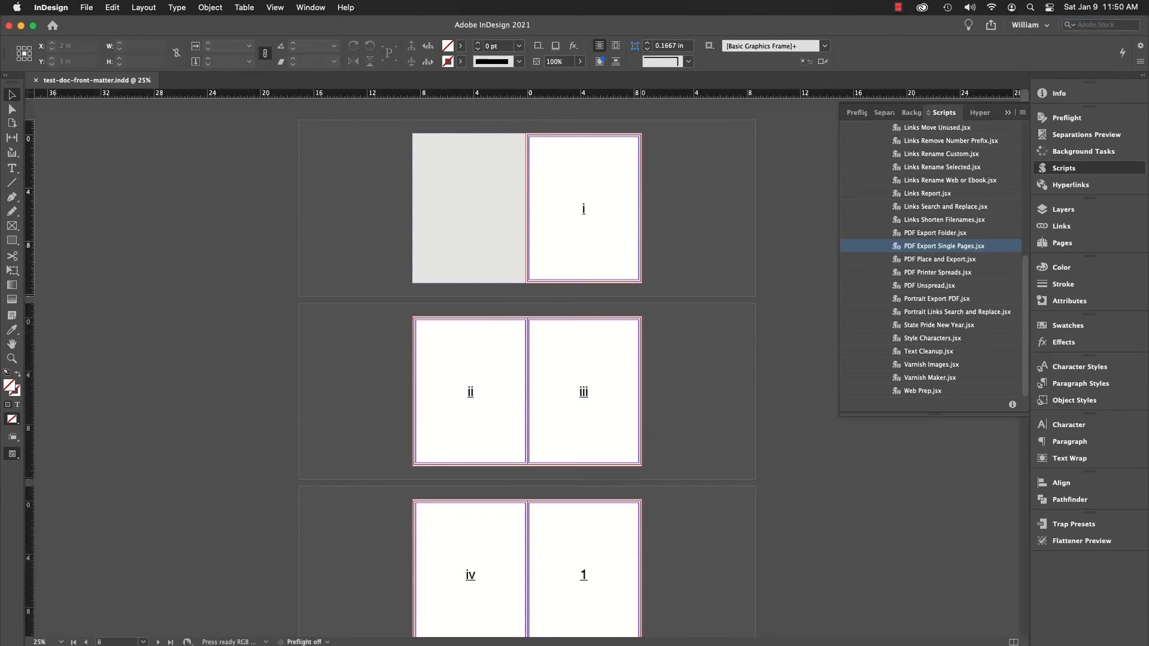
double_click(929, 246)
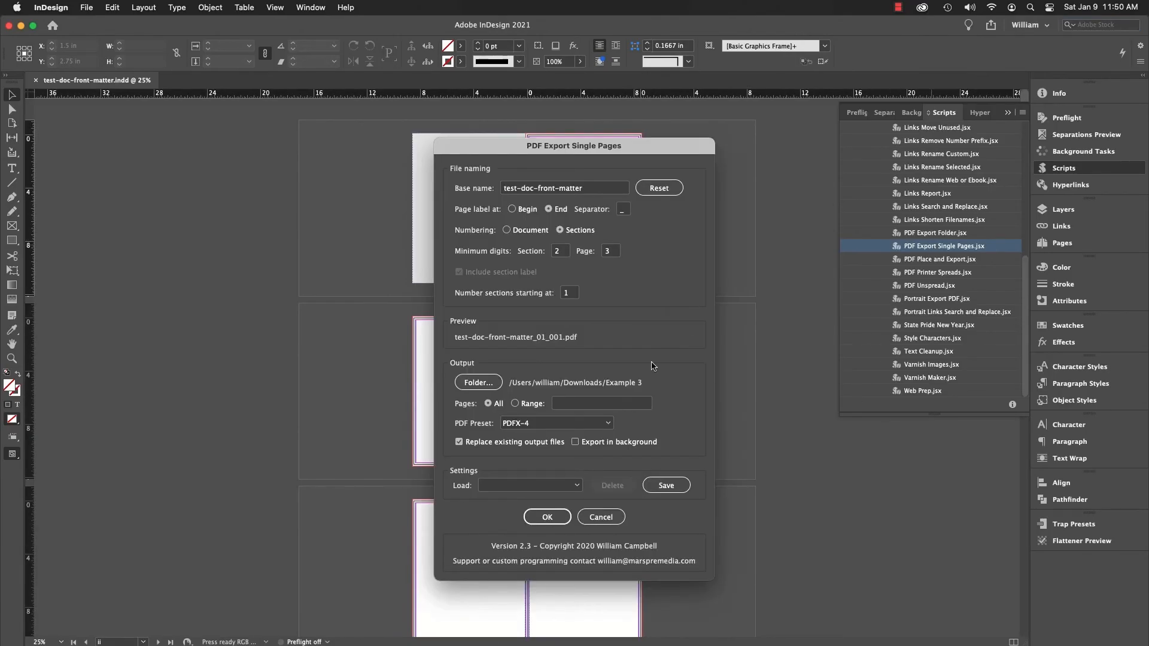
left_click(594, 408)
type("4")
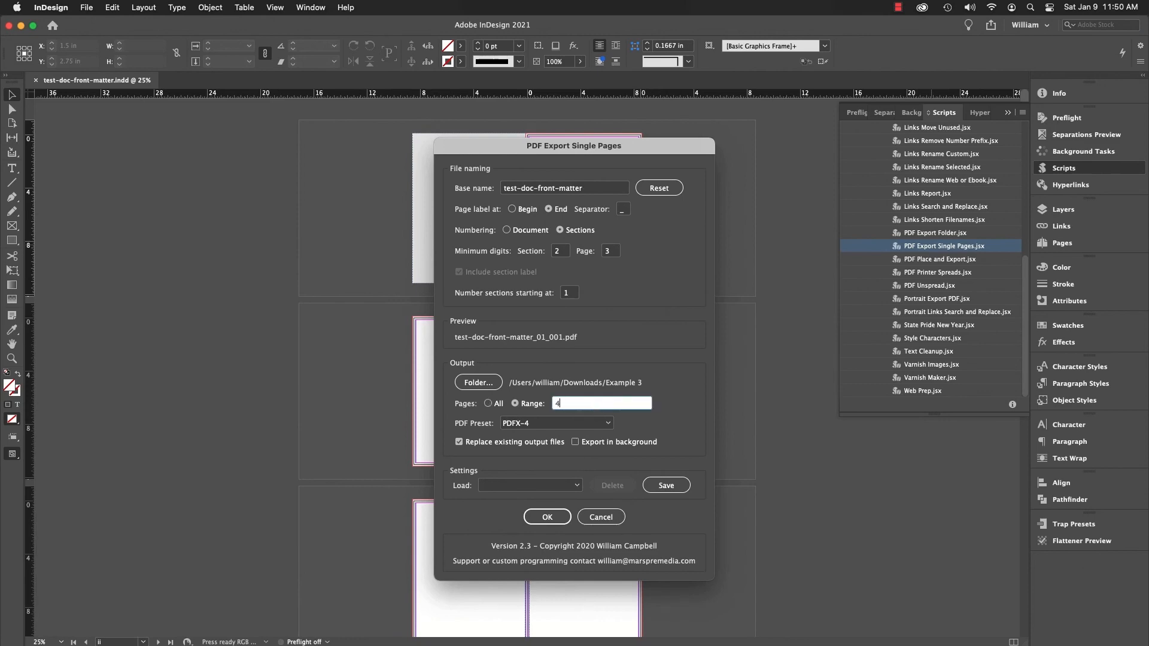
left_click(558, 515)
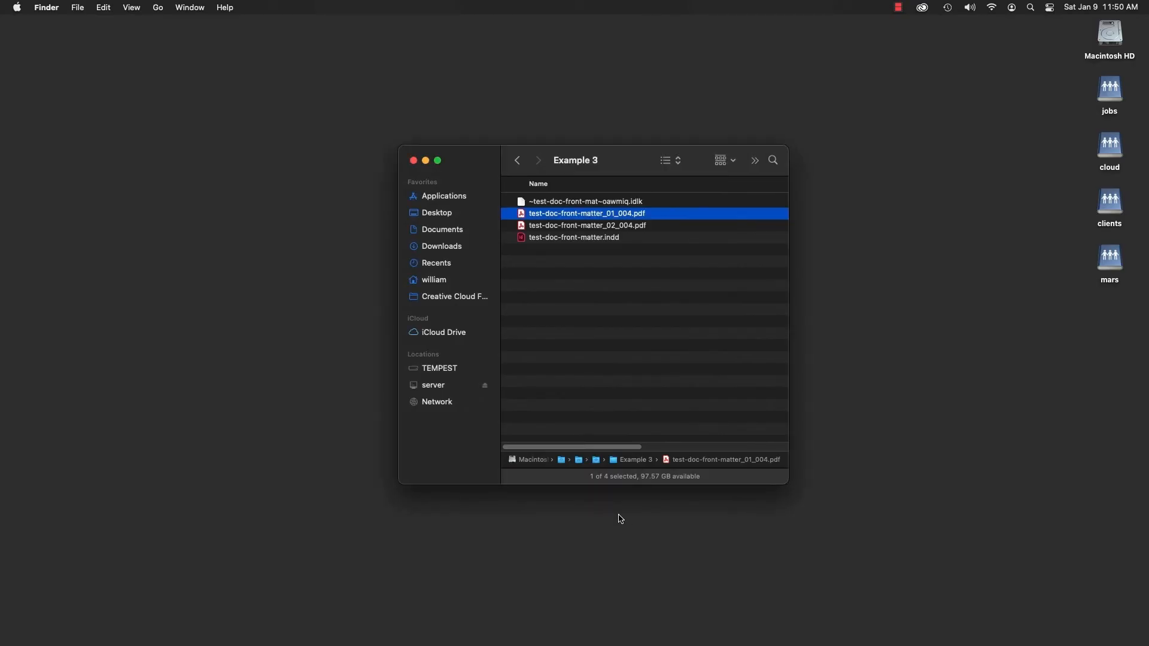
- Preview test-doc-front-matter_02_004.pdf in Finder to check its page number, close the preview and deselect the file
left_click(616, 226)
key("space")
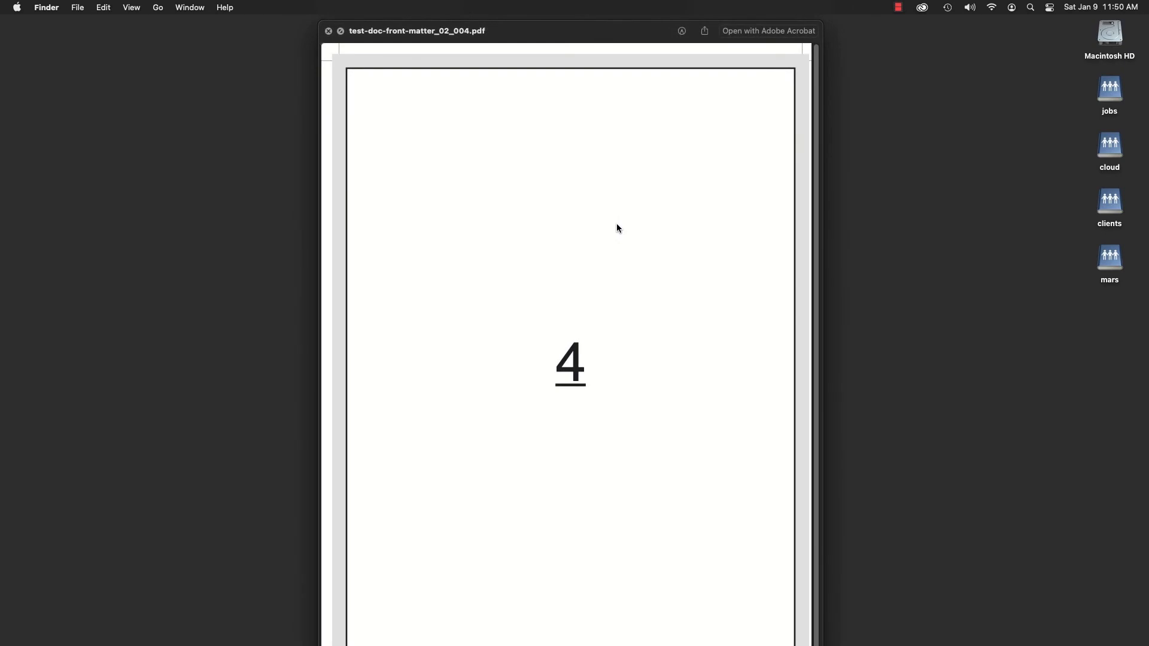
key("space")
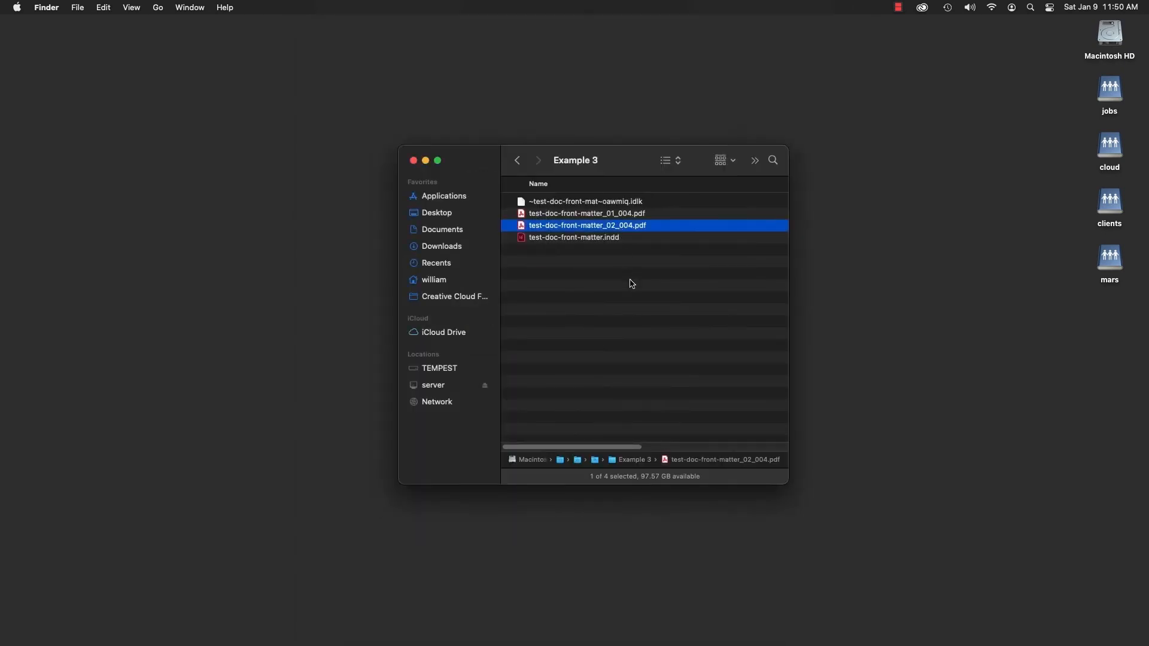
left_click(629, 280)
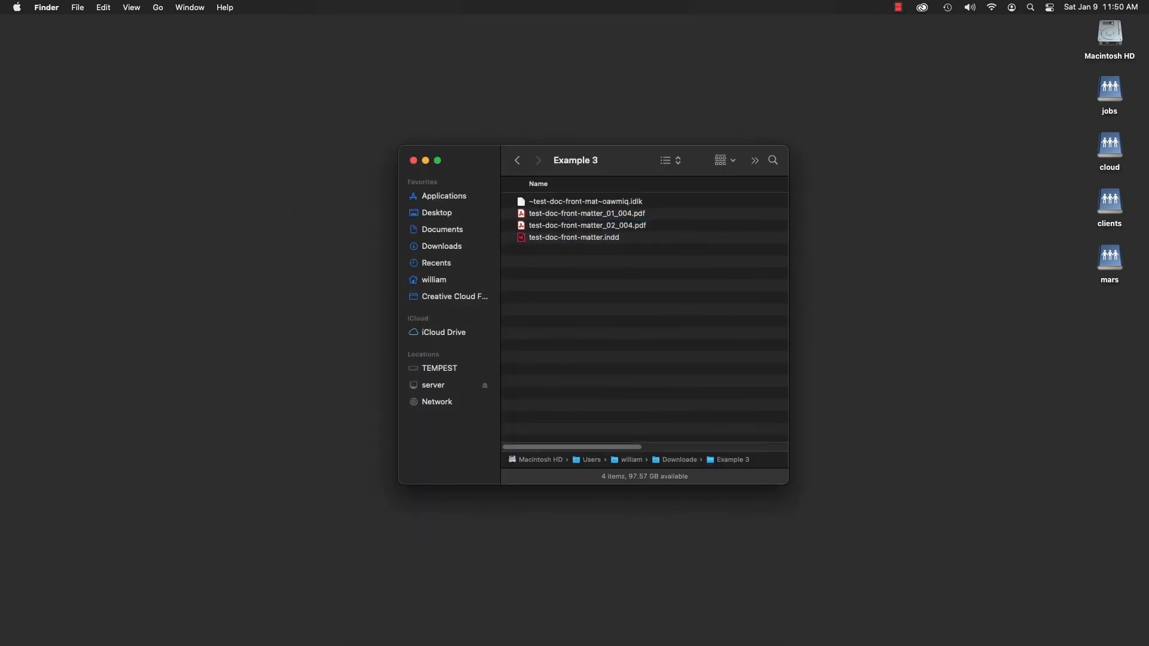
- In InDesign, run PDF Export Single Pages and load the [Default] settings
left_click(432, 629)
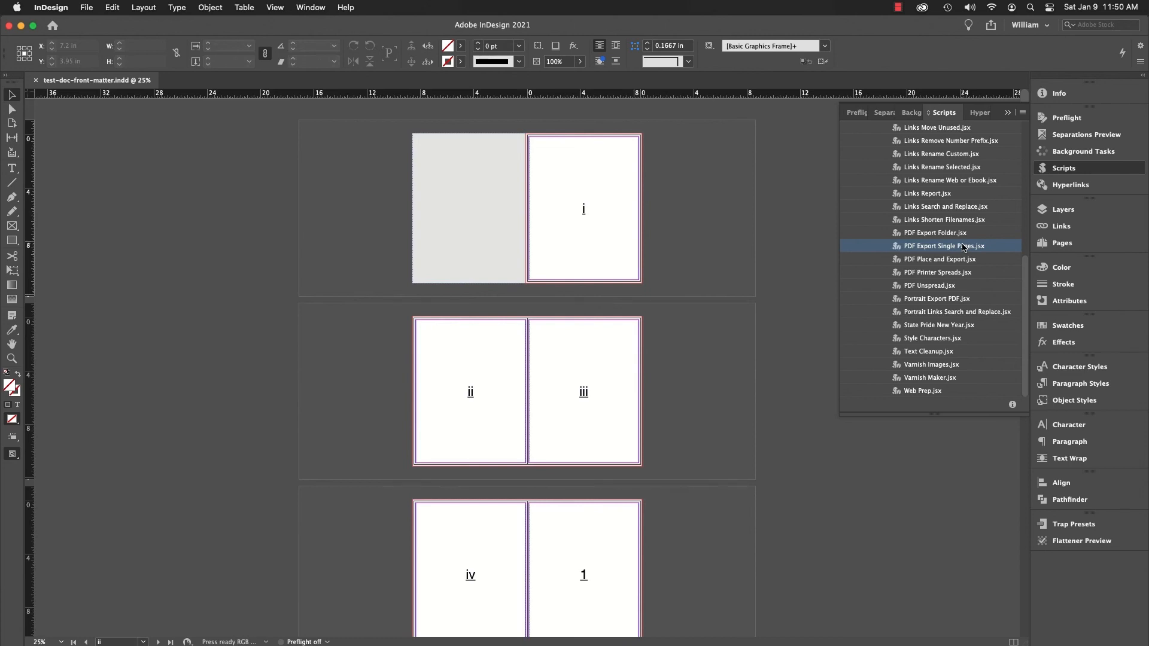
double_click(963, 246)
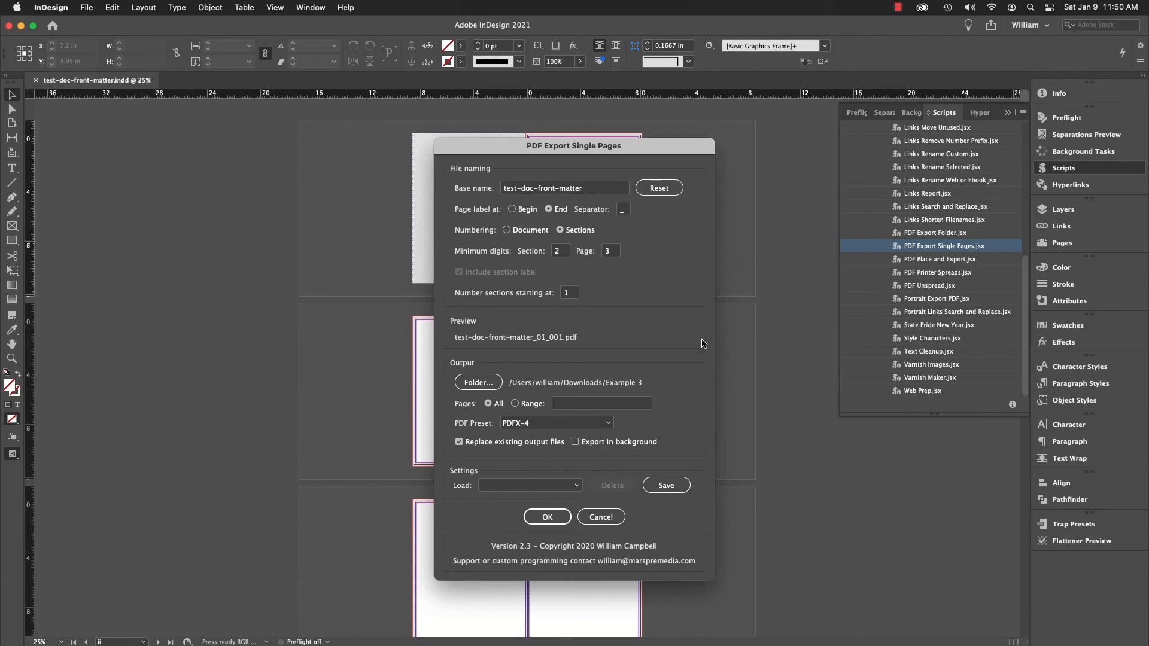
left_click(547, 485)
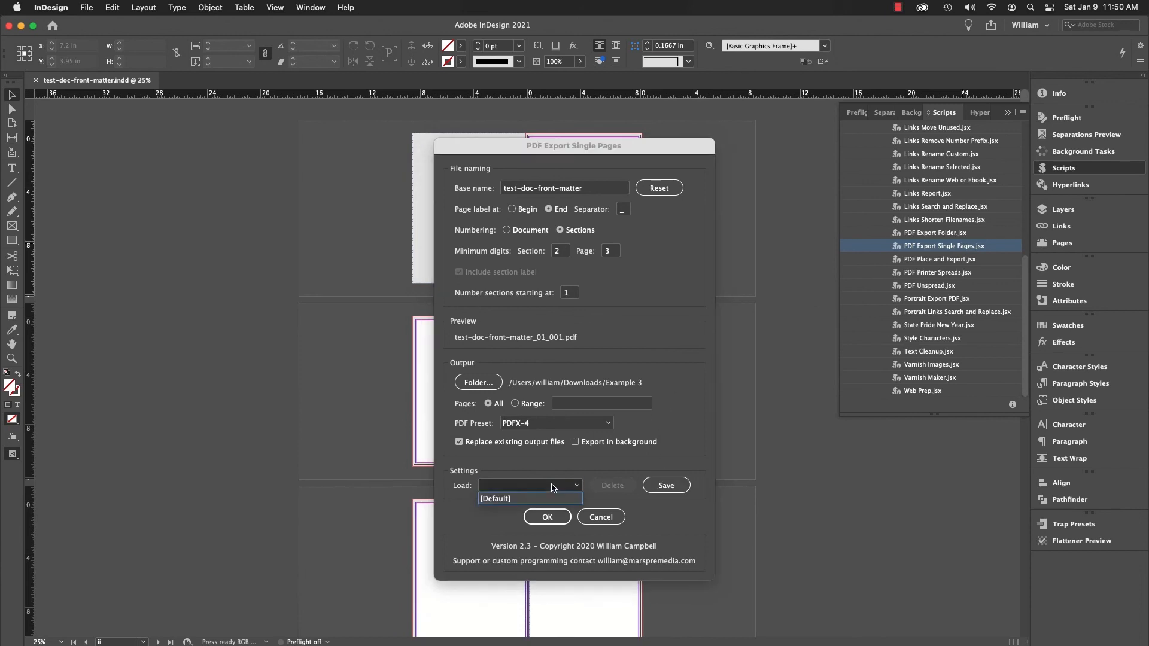
left_click(549, 500)
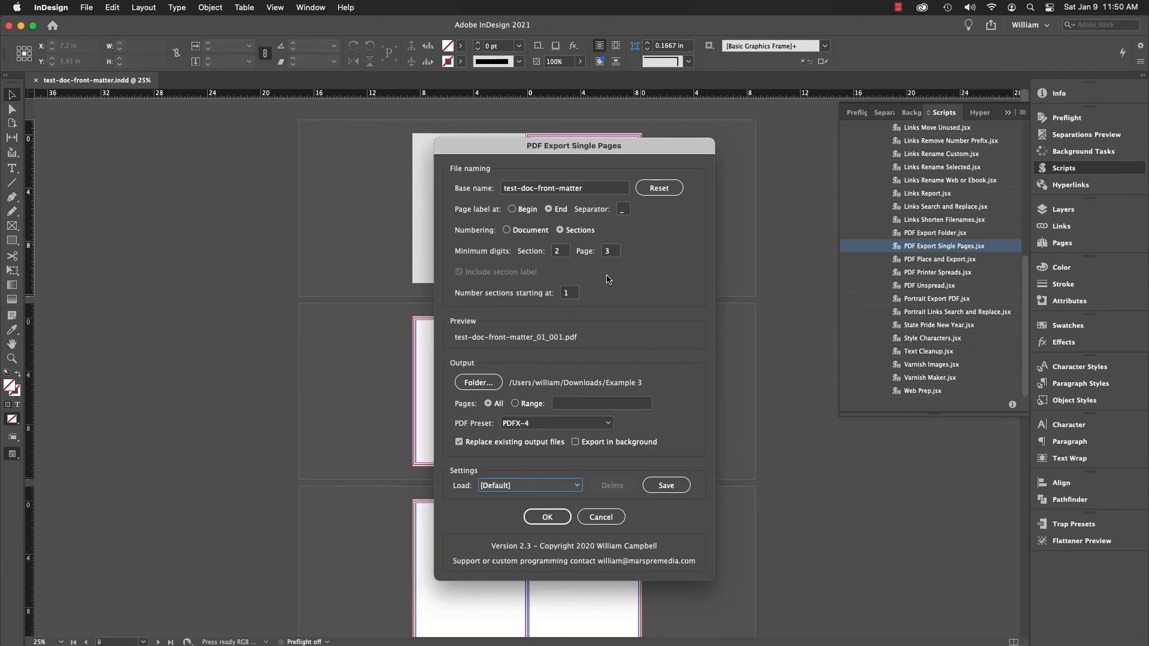
- Set the base name to ProjectName and the numbering to Document for the single-page export
left_click_drag(585, 188, 450, 187)
type("ProjectNam")
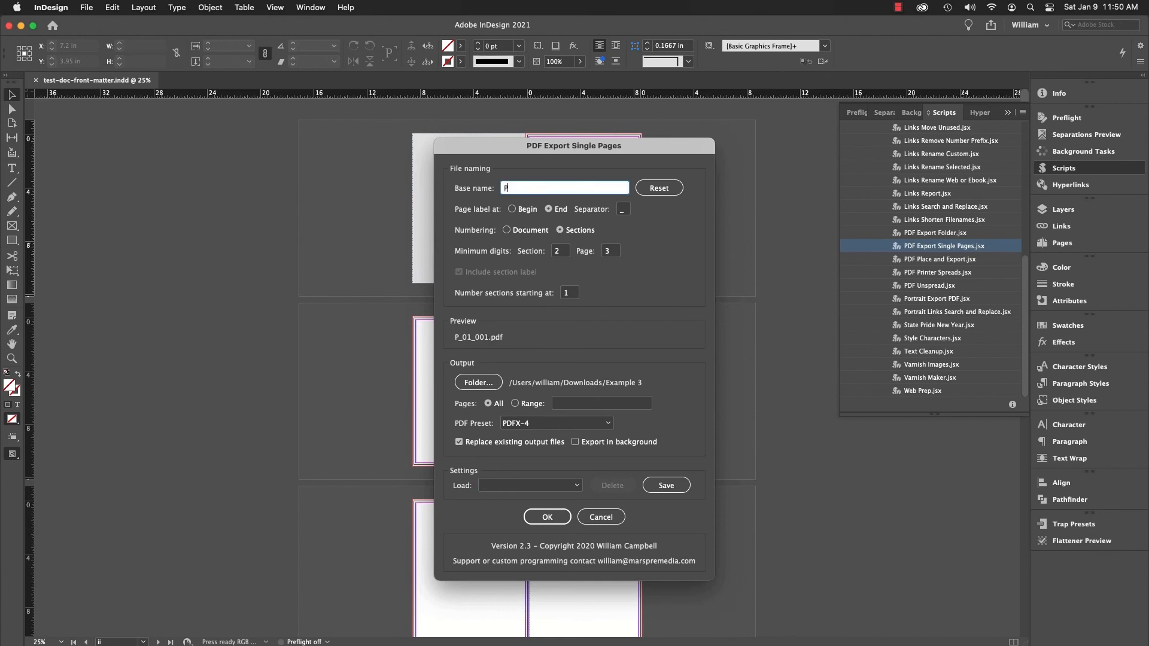
type("e")
left_click(506, 230)
- Save the current export settings as "My values", including the base name but not the output folder
left_click(676, 486)
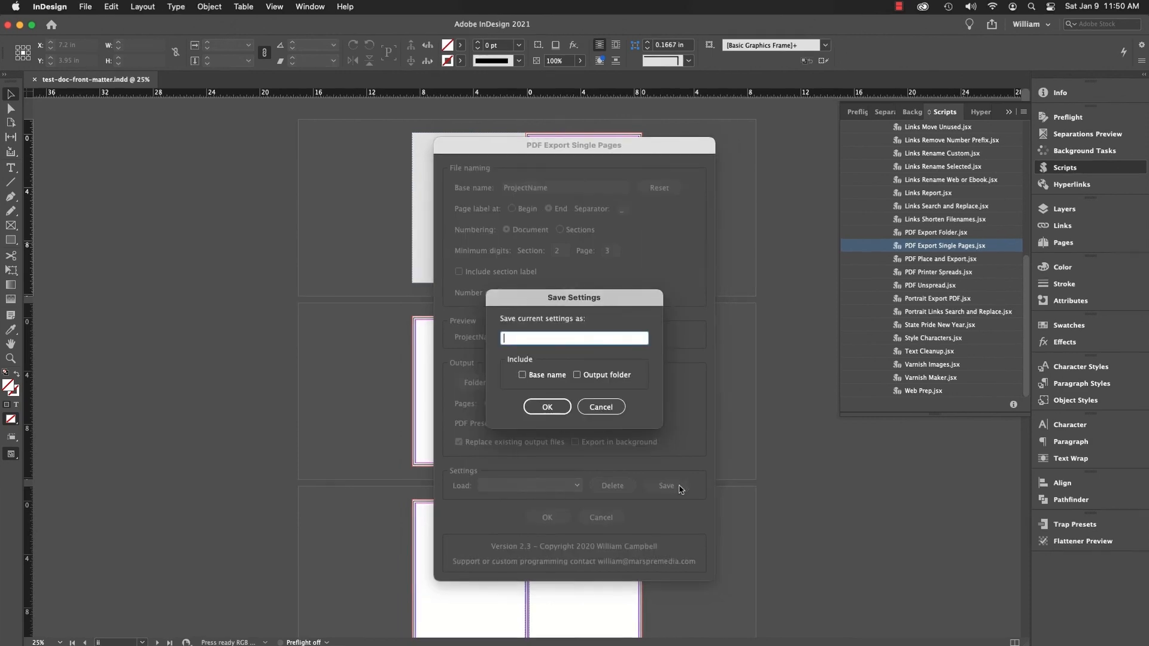
type("My values")
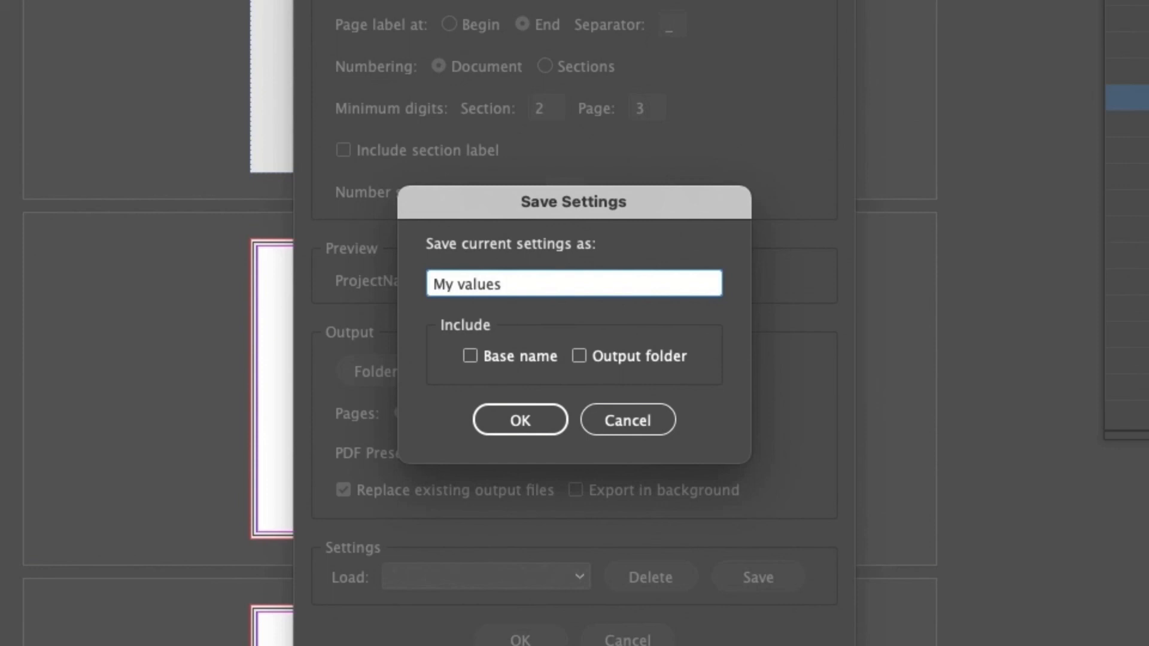
left_click(529, 360)
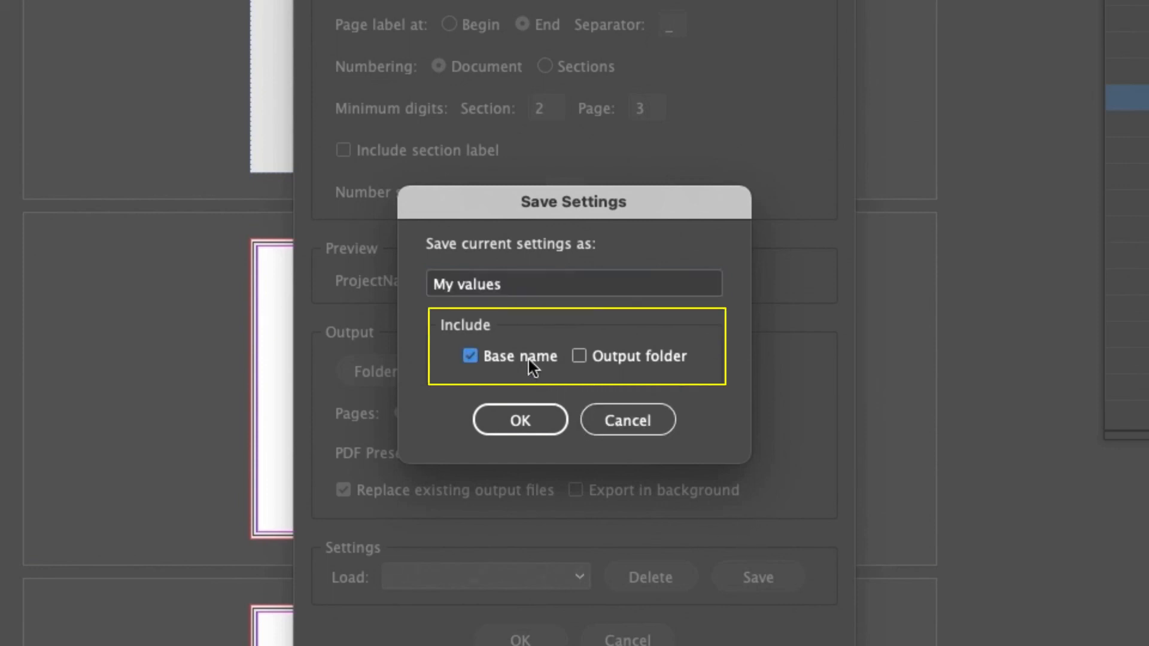
left_click(521, 419)
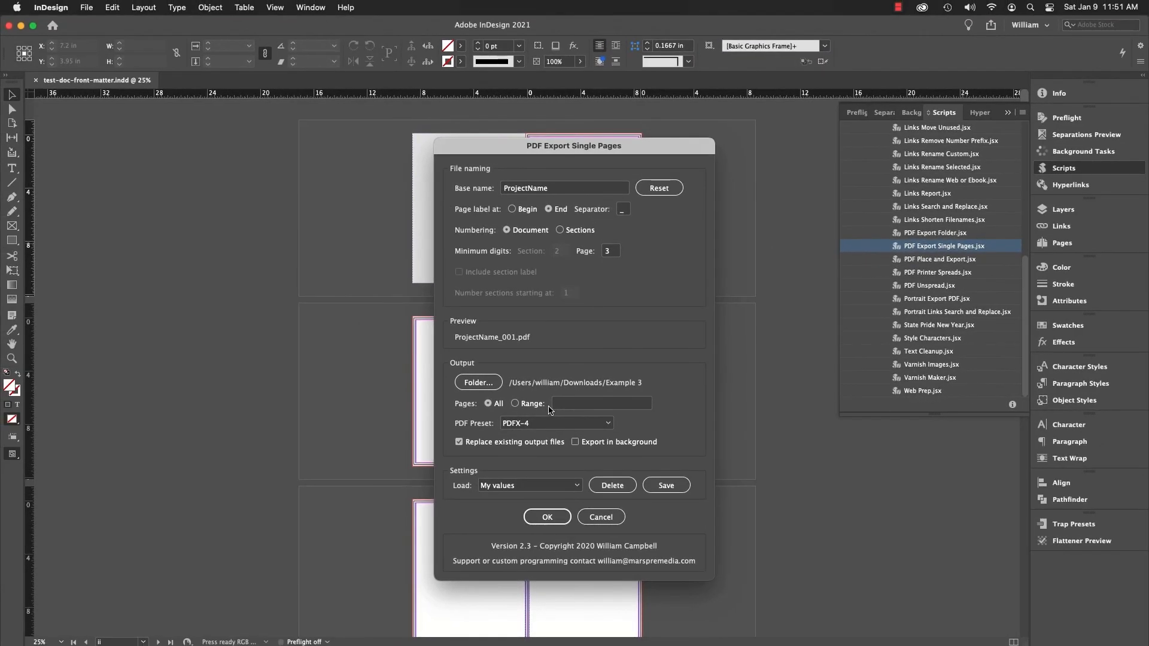
- Switch the loaded export settings to [Default] and back to "My values" to compare them
left_click(577, 485)
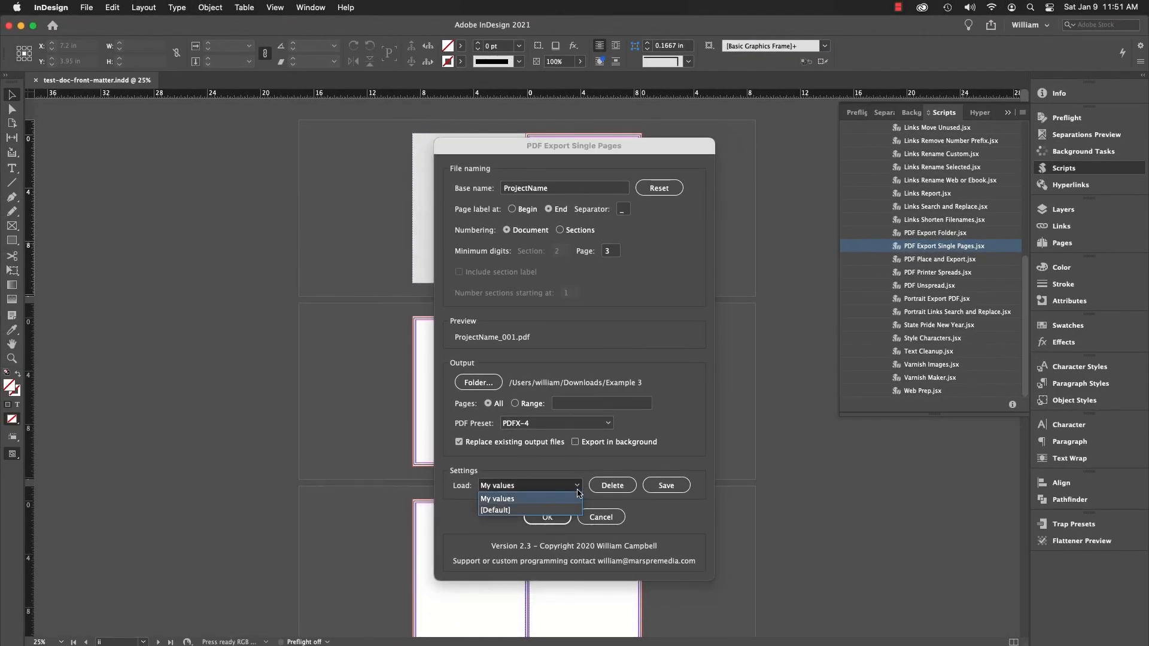
left_click(577, 510)
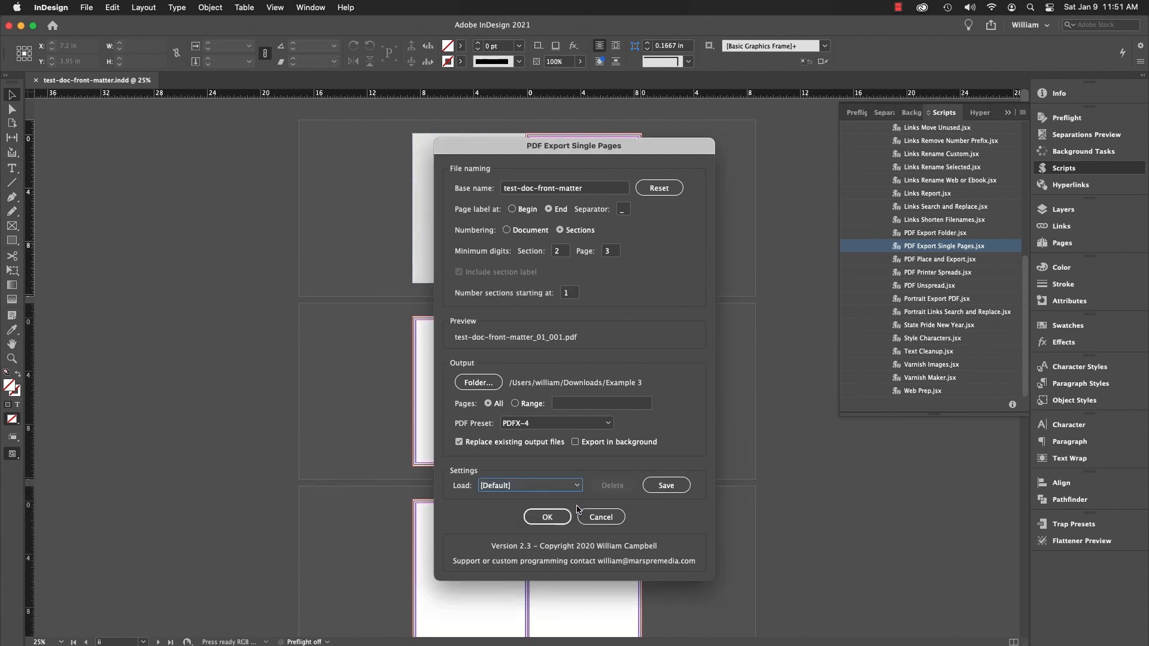
left_click(578, 486)
left_click(570, 498)
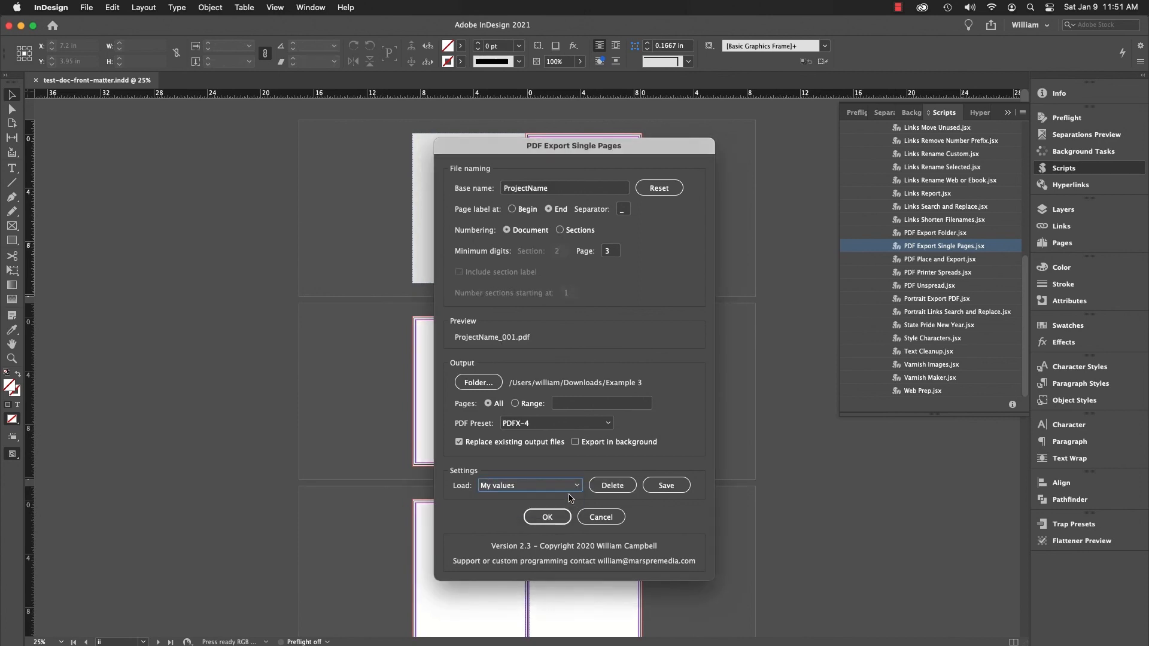